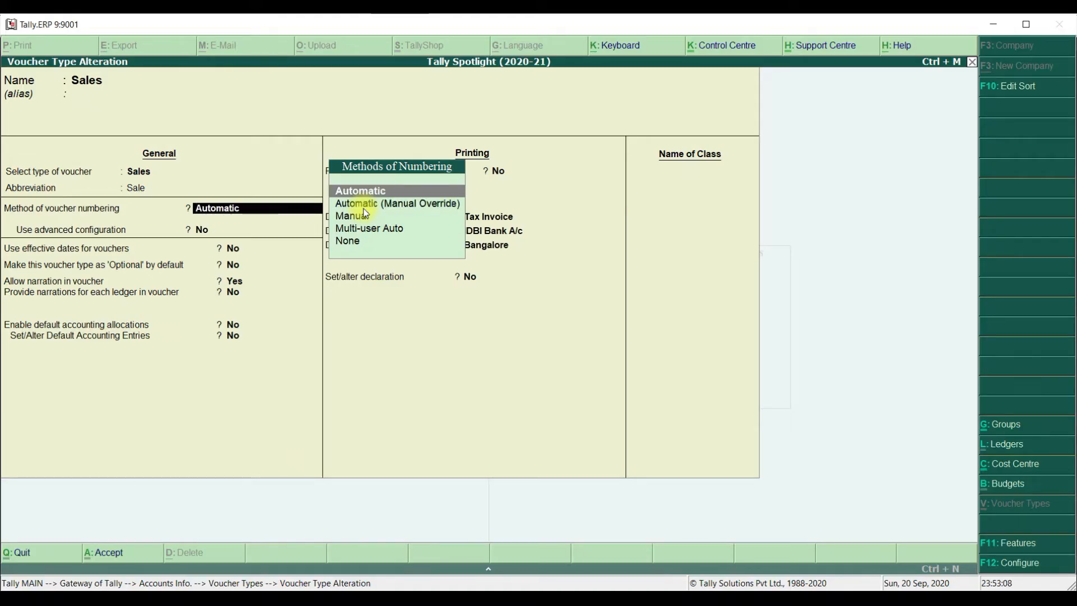
Keep Automatic numbering for the Sales voucher type and turn on its advanced configuration
{"action": "key", "text": "Return"}
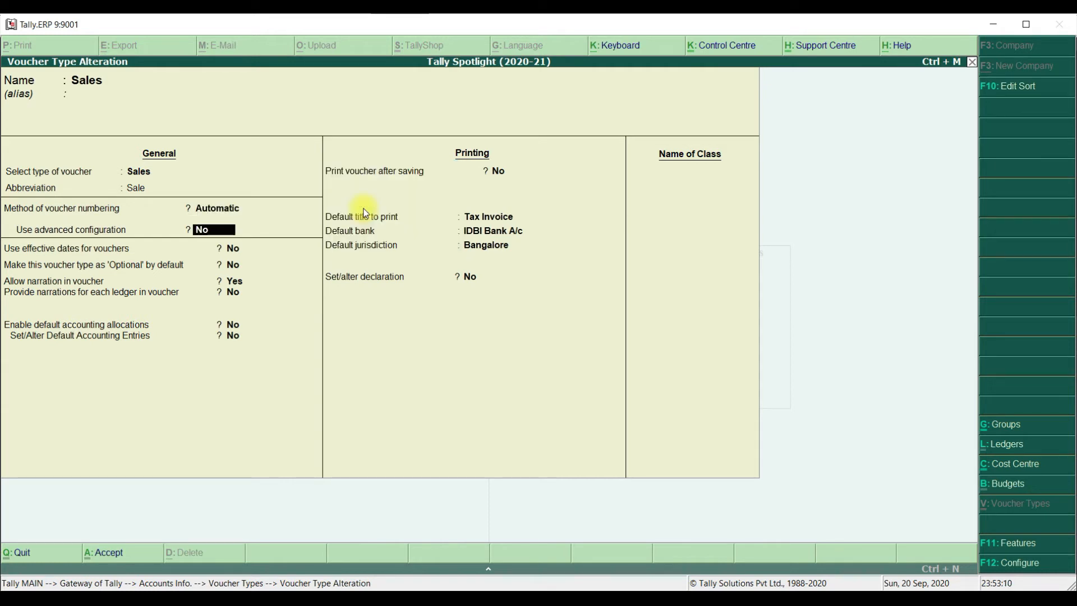
{"action": "type", "text": "y"}
{"action": "key", "text": "Return"}
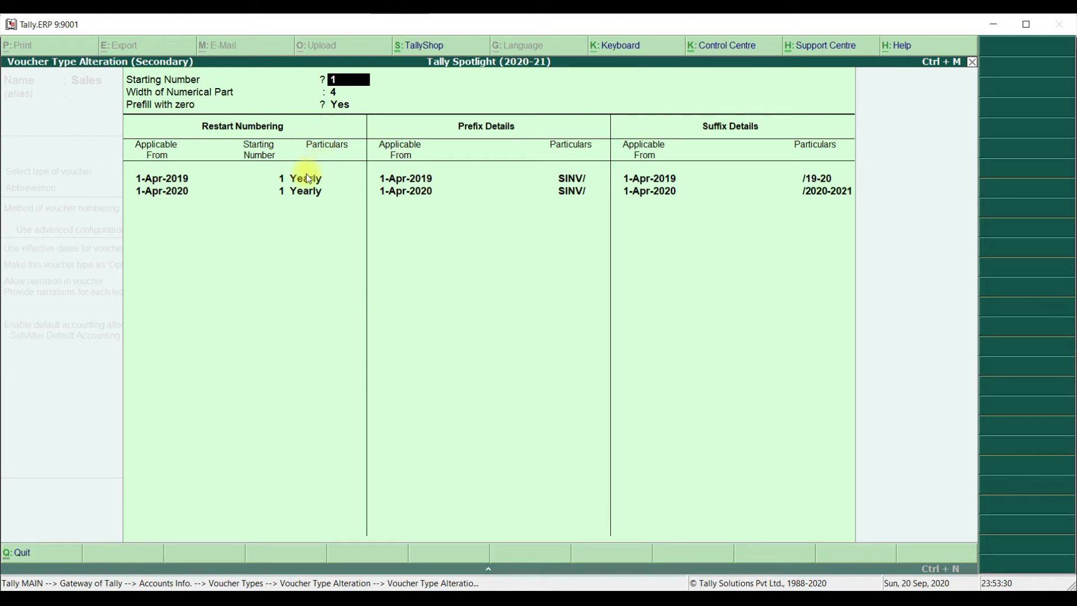
Accept starting number 1, a numerical width of 4, zero prefill, and yearly restart numbering in the Sales advanced configuration
{"action": "key", "text": "Return"}
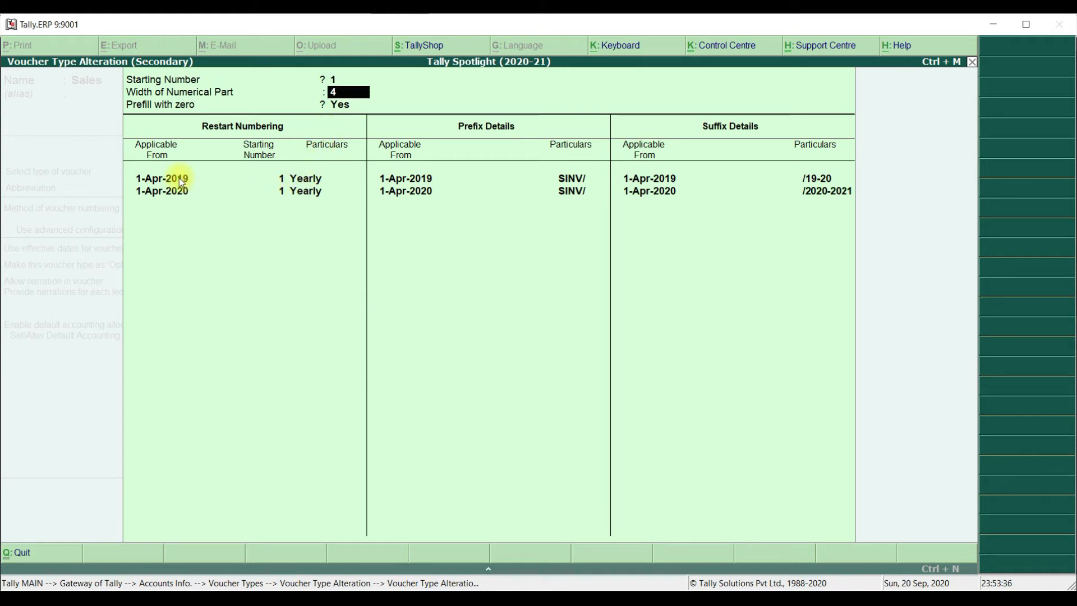
{"action": "key", "text": "Return"}
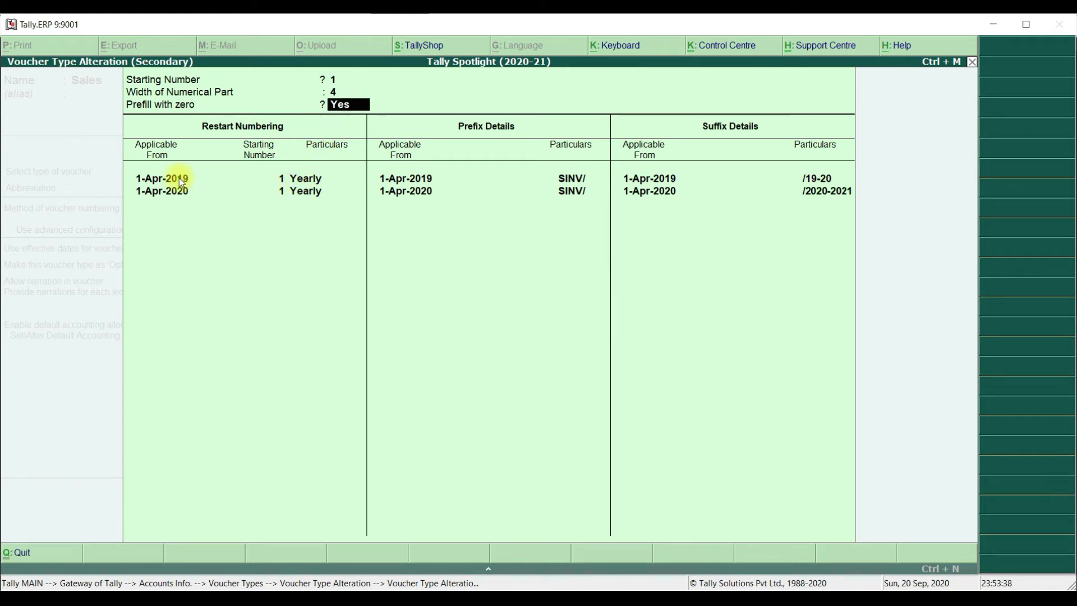
{"action": "key", "text": "Return"}
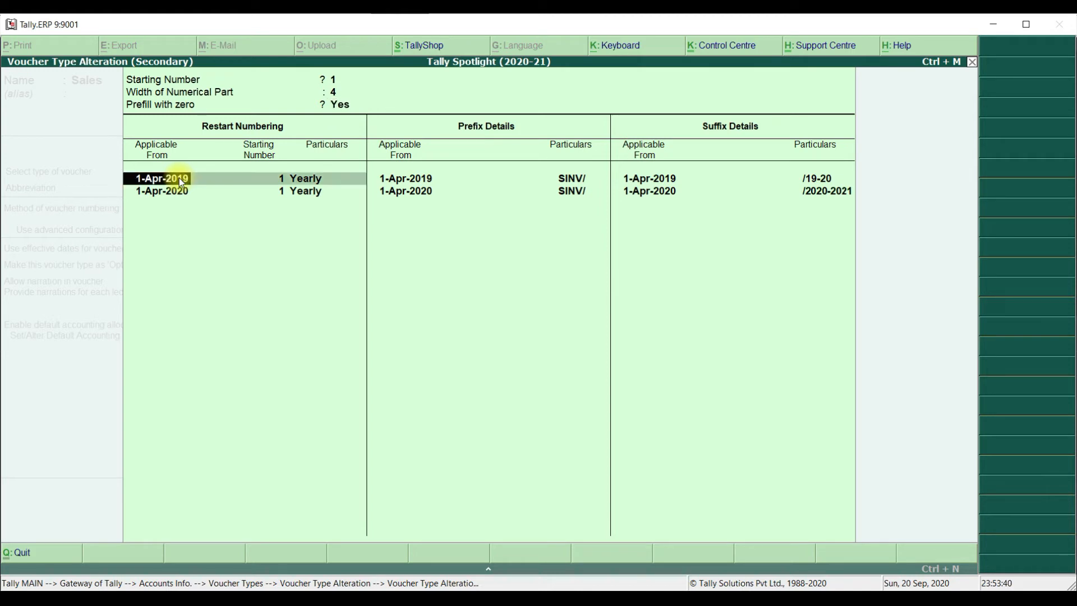
{"action": "key", "text": "Return"}
{"action": "key", "text": "Return"}
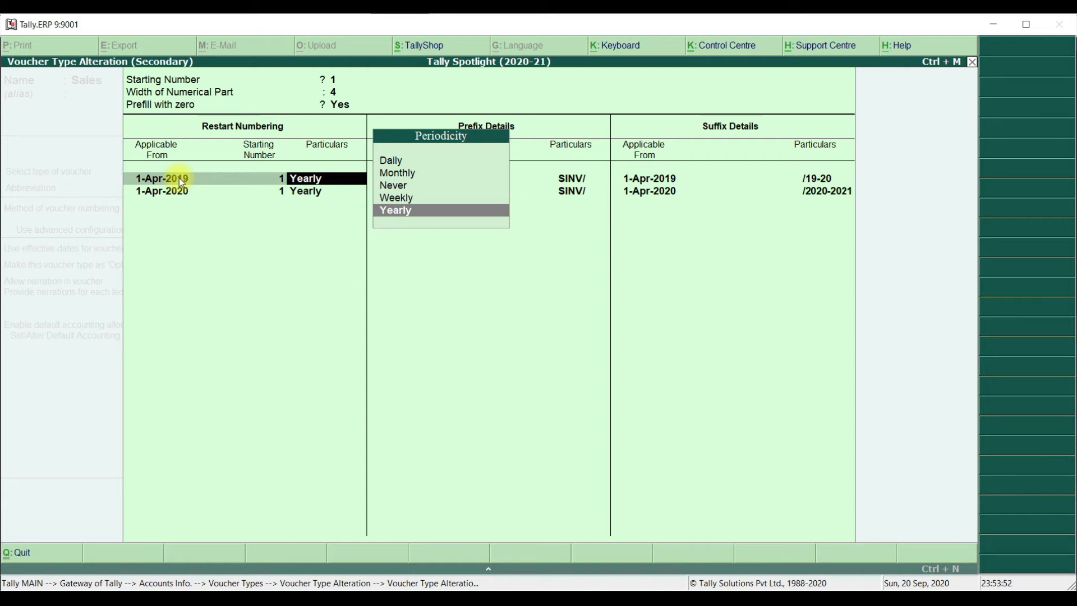
{"action": "key", "text": "Return"}
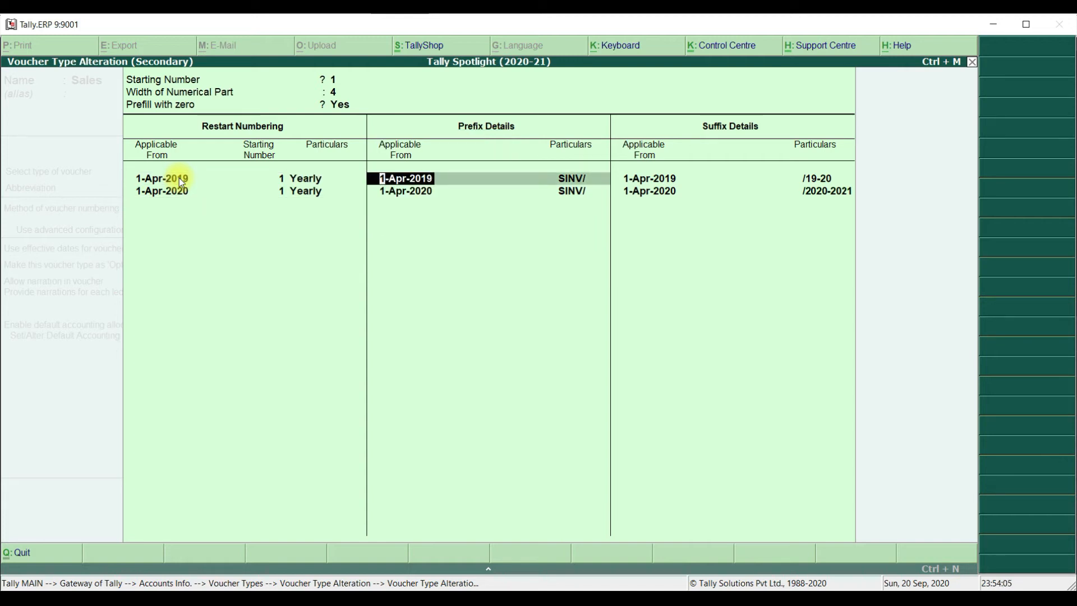
Accept the prefix SINV/ and the suffixes /19-20 and /2020-2021 for their respective years, completing the advanced numbering configuration
{"action": "key", "text": "Return"}
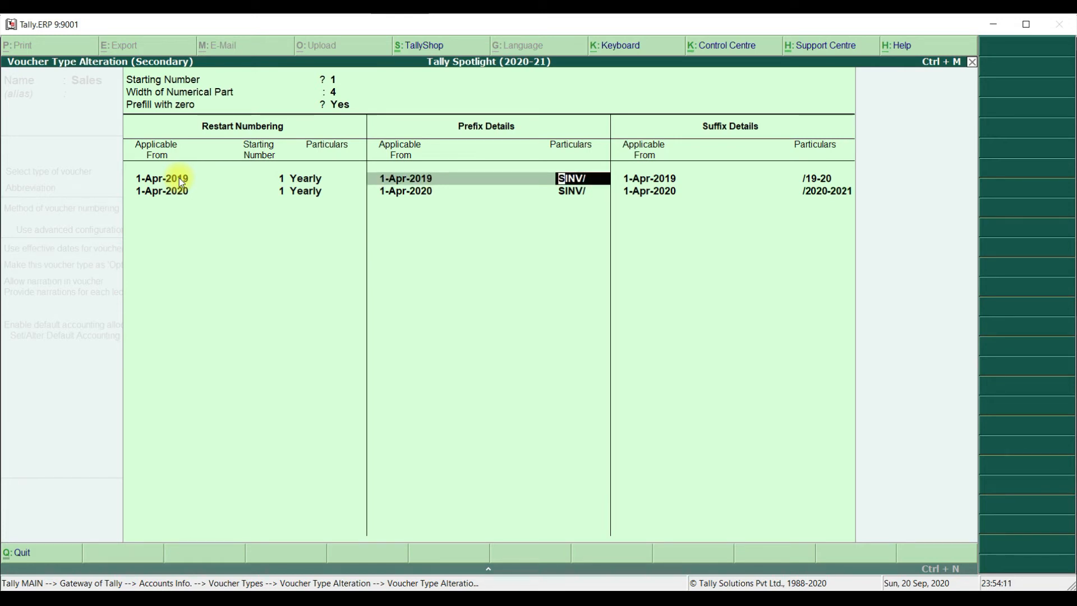
{"action": "key", "text": "Return"}
{"action": "key", "text": "Return"}
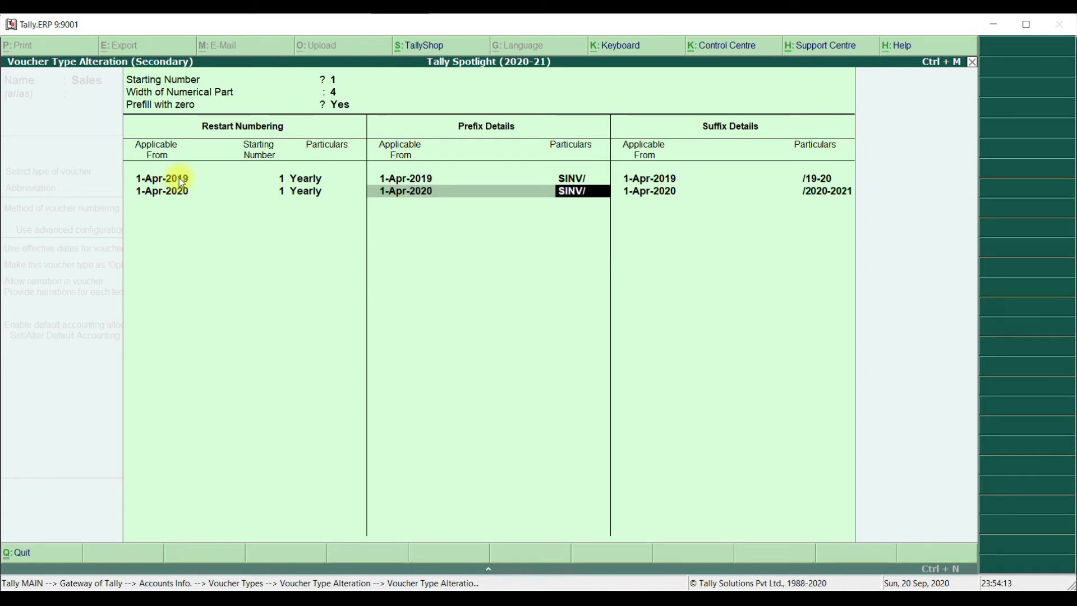
{"action": "key", "text": "Return"}
{"action": "key", "text": "Return"}
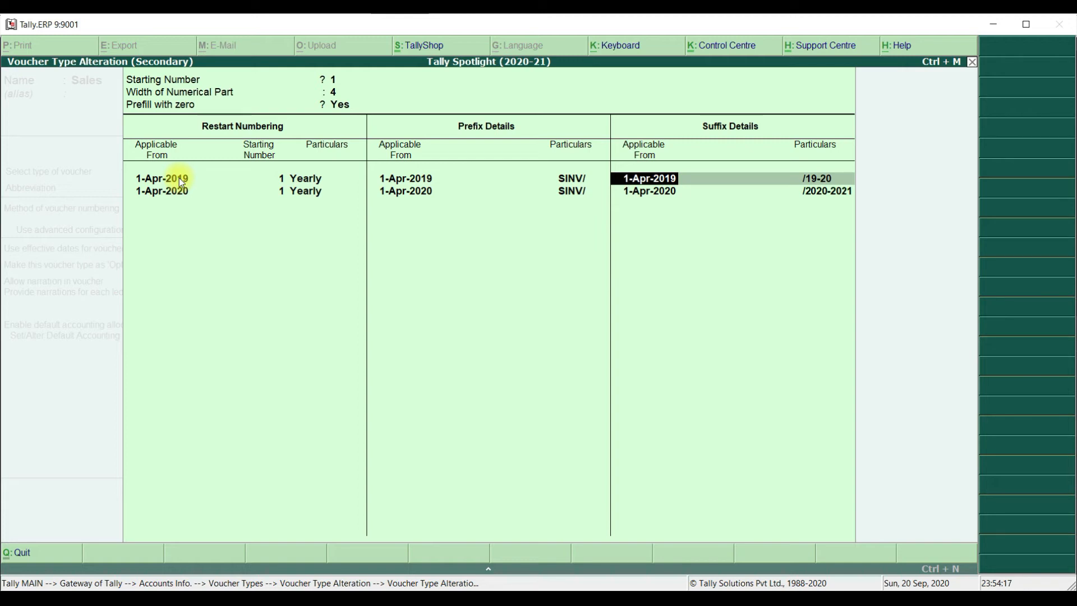
{"action": "key", "text": "Return"}
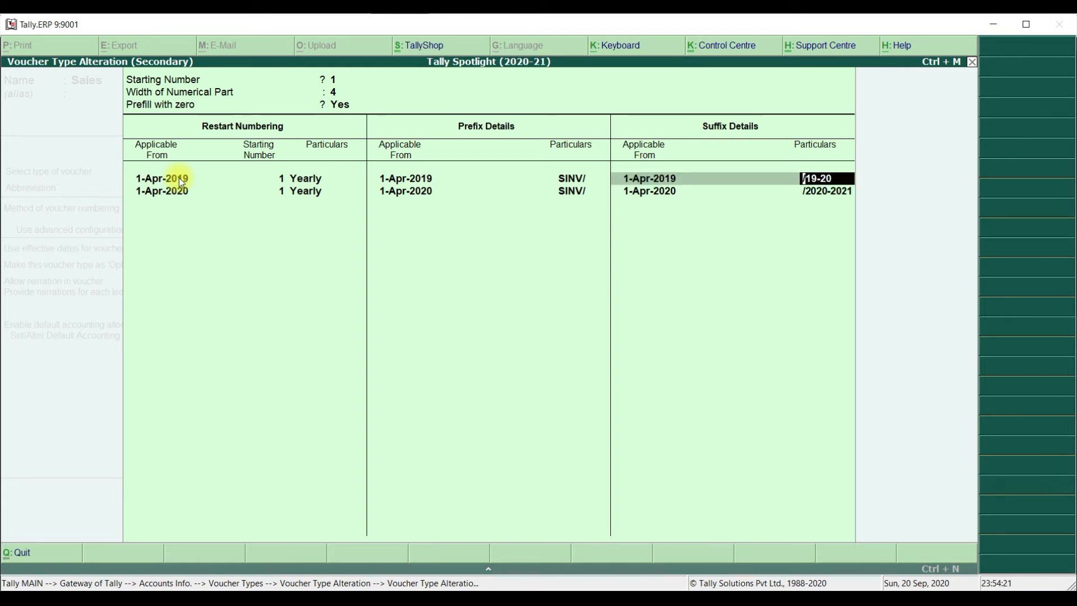
{"action": "key", "text": "Return"}
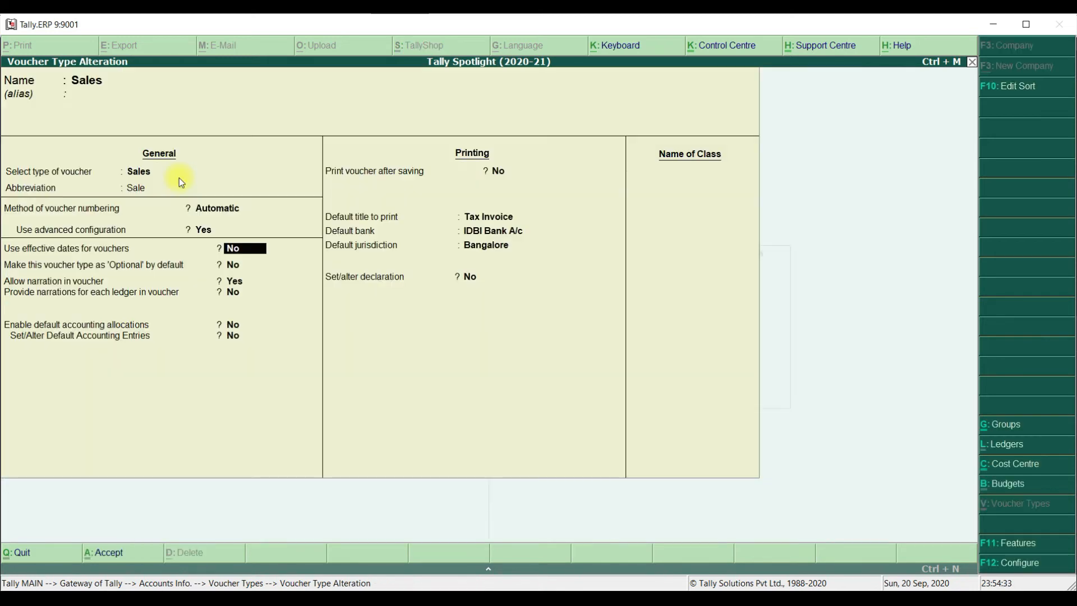
Keep the remaining general and printing options of the Sales voucher type and save the alteration
{"action": "key", "text": "Return"}
{"action": "key", "text": "Return"}
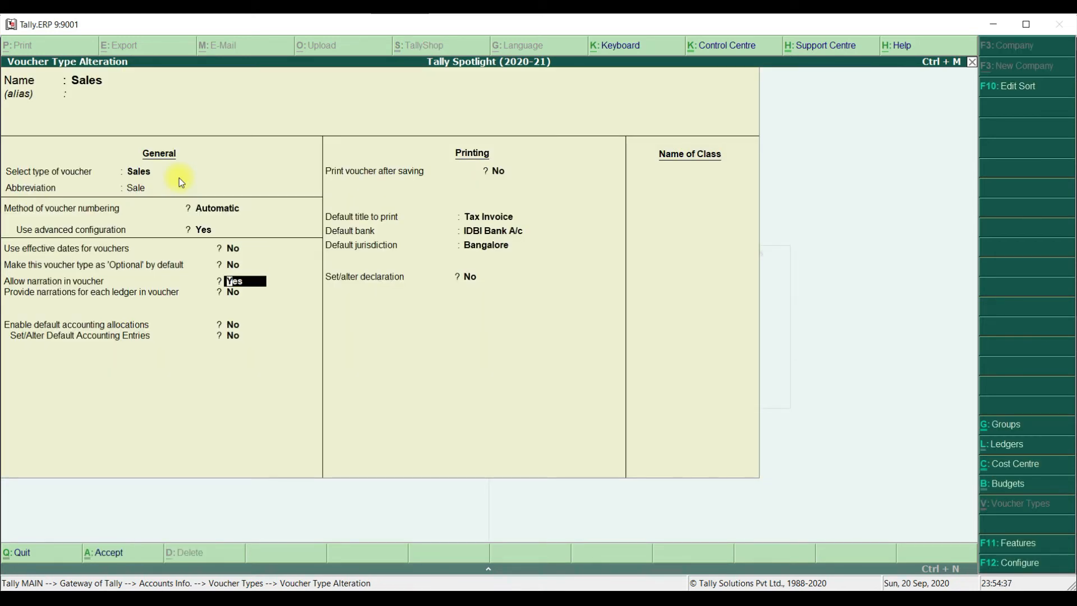
{"action": "key", "text": "Return"}
{"action": "key", "text": "Return"}
{"action": "key", "text": "Return"}
{"action": "key", "text": "Return"}
{"action": "key", "text": "Return"}
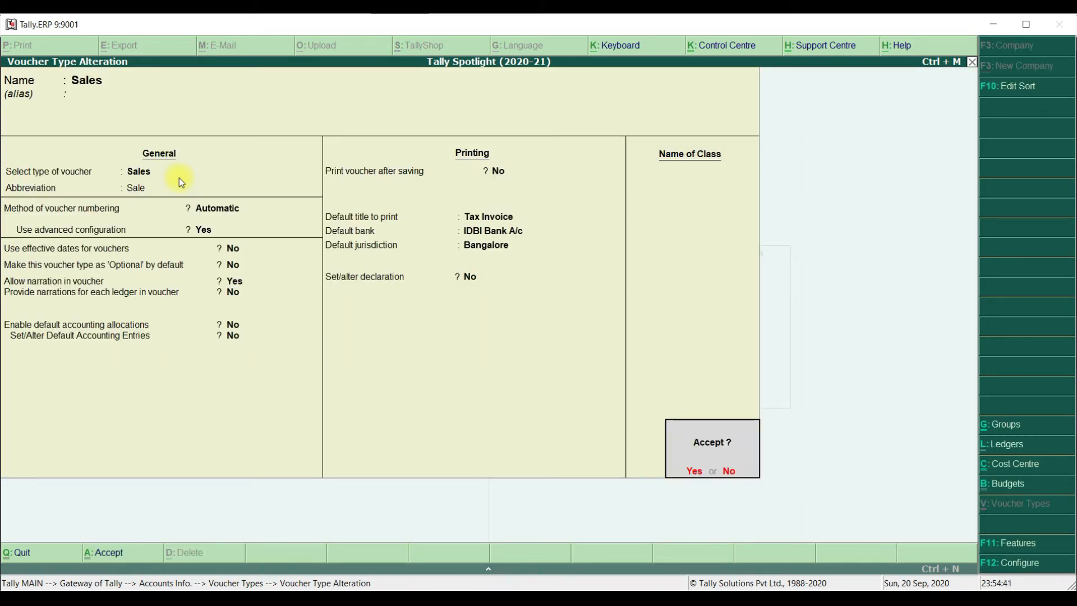
{"action": "key", "text": "Return"}
Open the Sales (Manual) voucher type for alteration and review its numbering method, duplicate prevention and general options
{"action": "key", "text": "Return"}
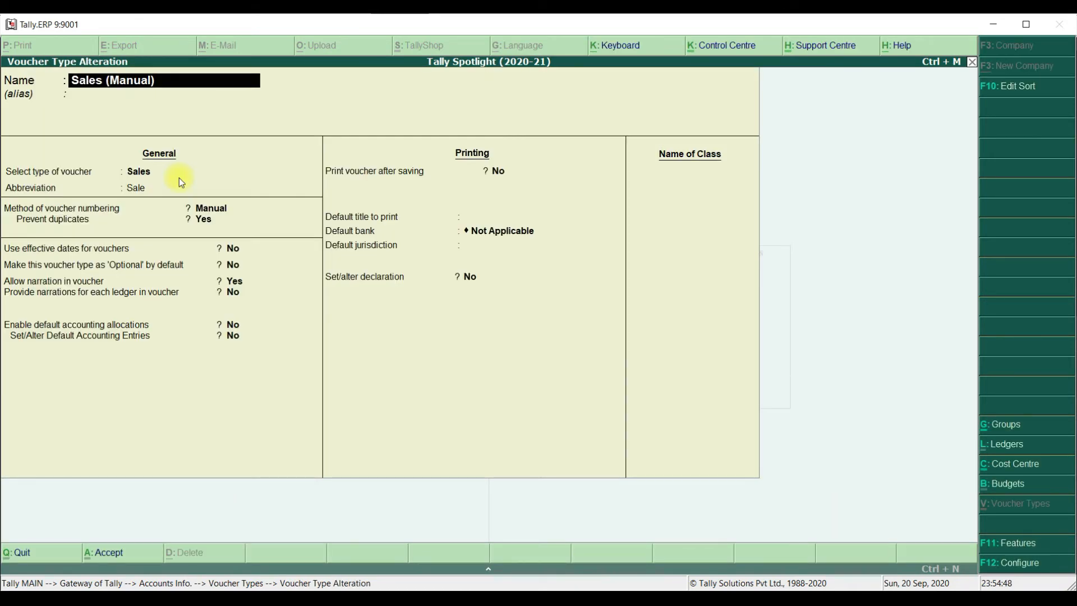
{"action": "key", "text": "Return"}
{"action": "key", "text": "Return"}
{"action": "key", "text": "Return"}
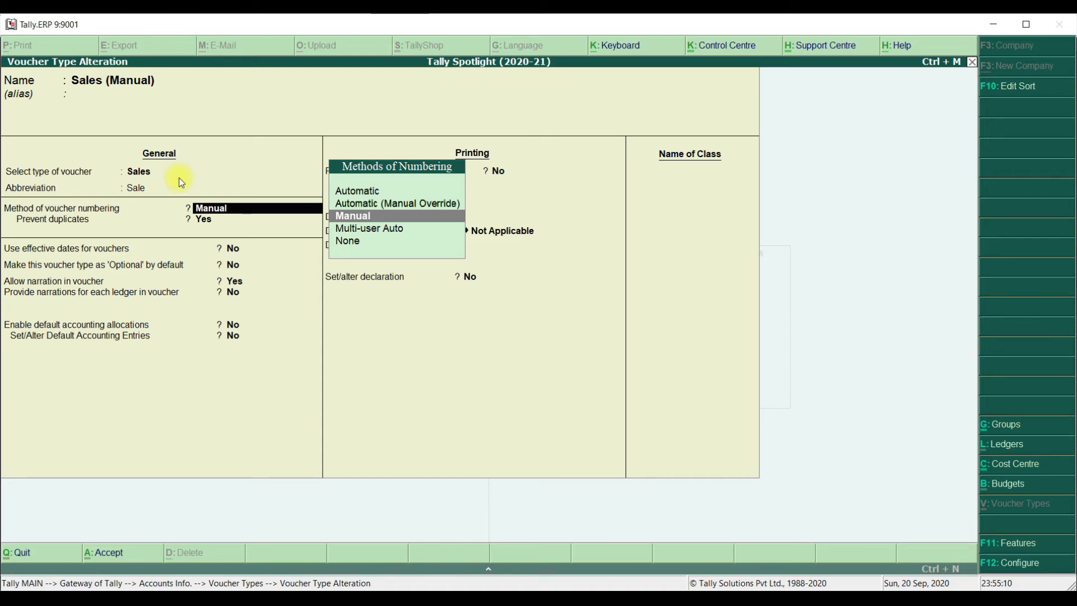
{"action": "key", "text": "Return"}
{"action": "key", "text": "Return"}
{"action": "key", "text": "Return"}
Open the Sales (Auto - Manual Override) voucher type and review its numbering method and duplicate prevention setting
{"action": "key", "text": "Return"}
{"action": "key", "text": "Return"}
{"action": "key", "text": "Return"}
{"action": "key", "text": "Return"}
{"action": "key", "text": "Return"}
{"action": "key", "text": "Return"}
{"action": "key", "text": "Return"}
{"action": "key", "text": "Return"}
{"action": "key", "text": "Return"}
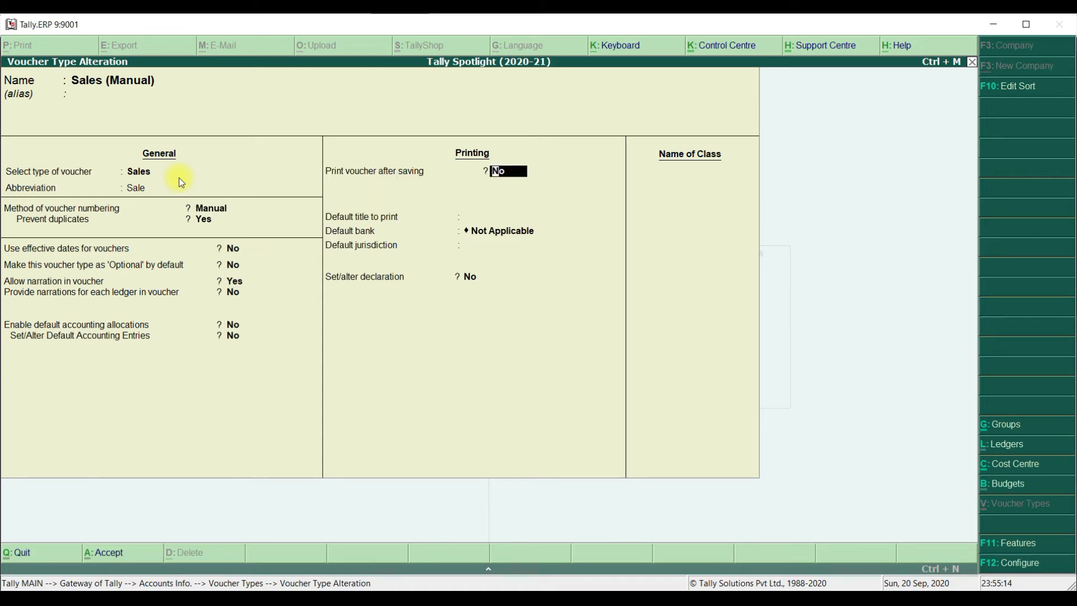
{"action": "key", "text": "Return"}
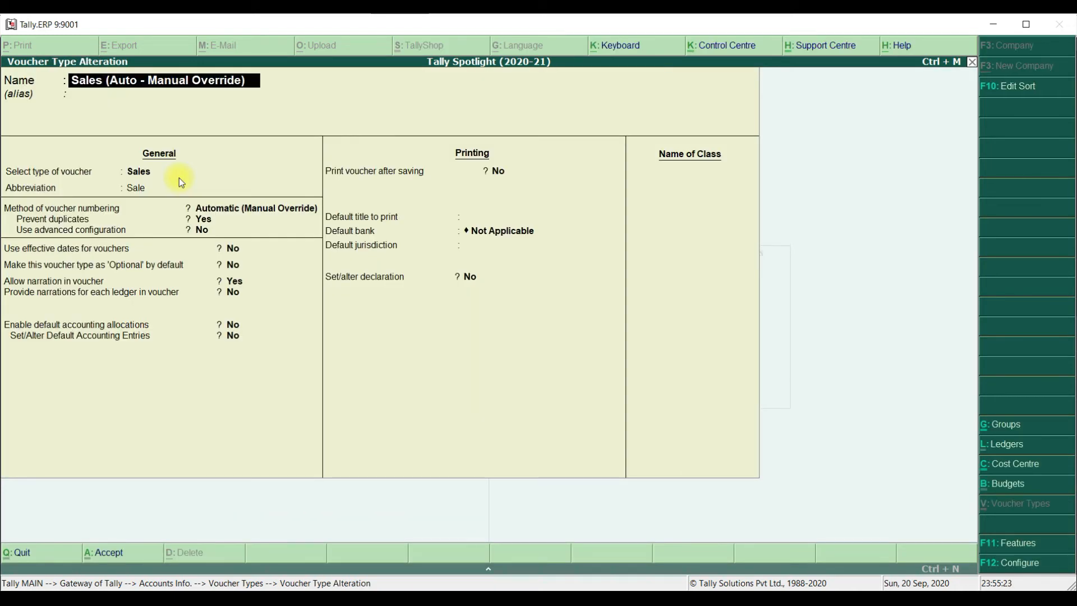
{"action": "key", "text": "Return"}
{"action": "key", "text": "Return"}
{"action": "key", "text": "Return"}
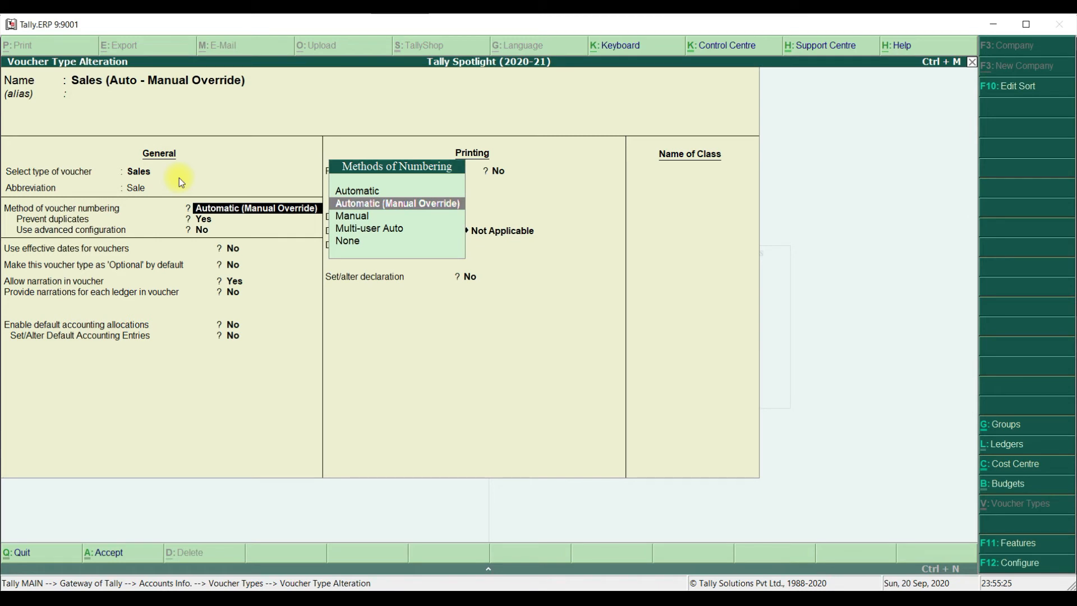
{"action": "key", "text": "Return"}
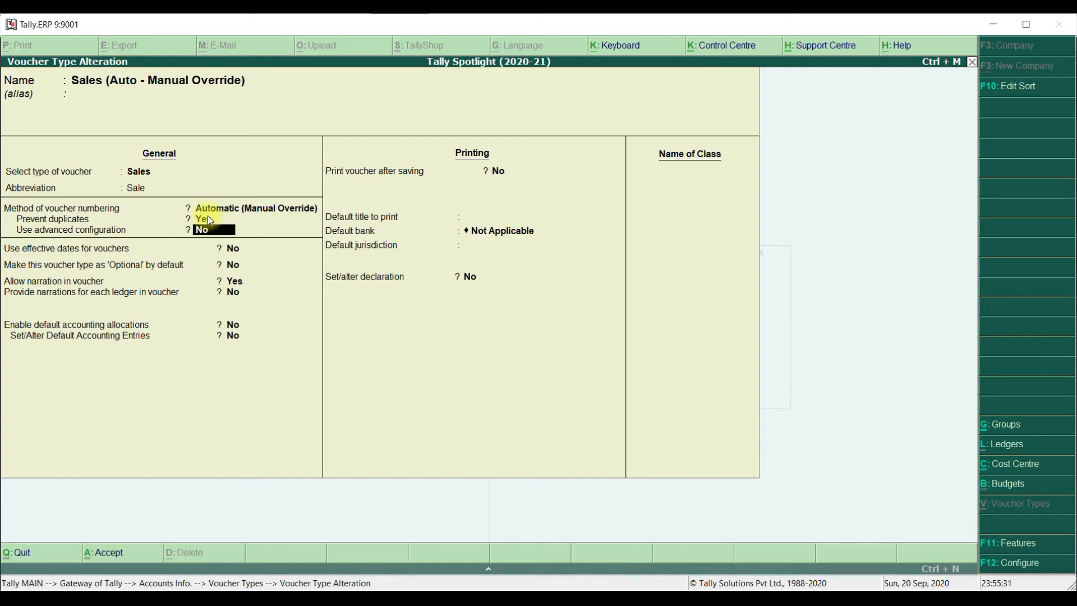
View the advanced numbering configuration of Sales (Auto - Manual Override), and leave the voucher type without saving
{"action": "type", "text": "y"}
{"action": "key", "text": "Return"}
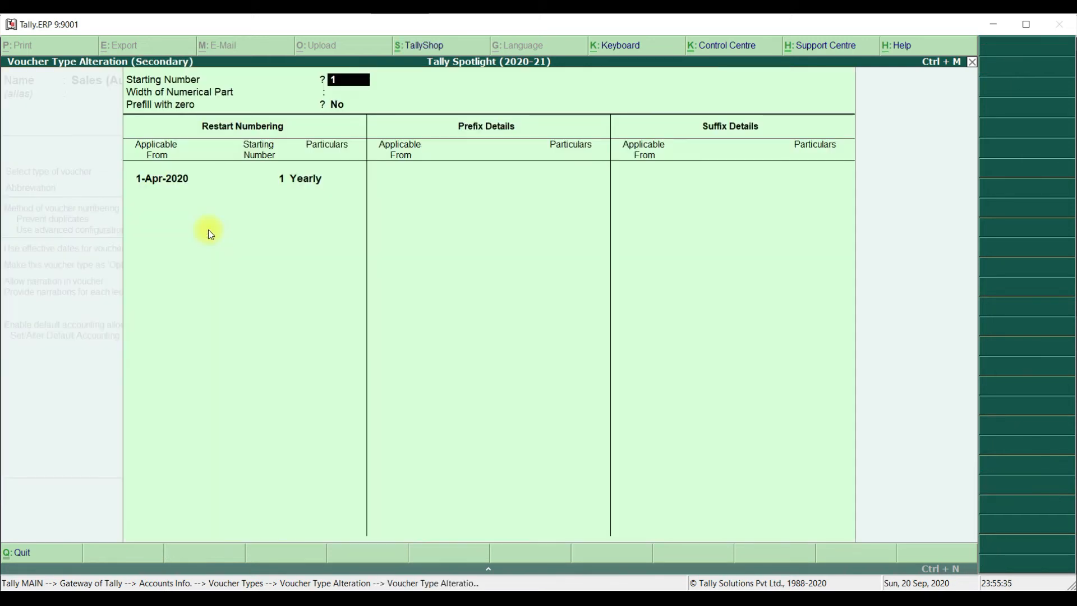
{"action": "key", "text": "Escape"}
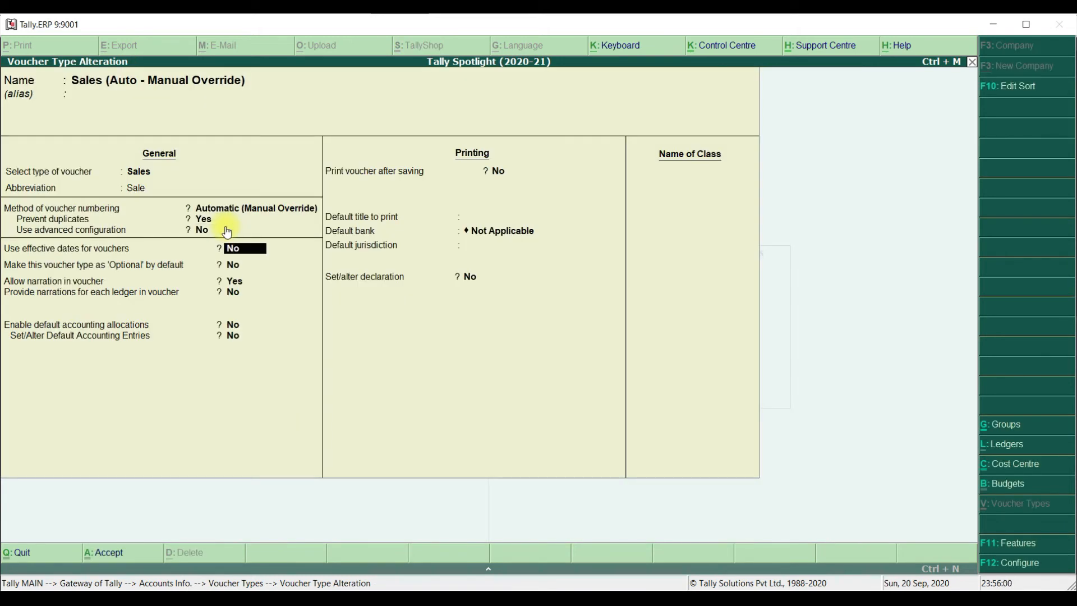
{"action": "key", "text": "Escape"}
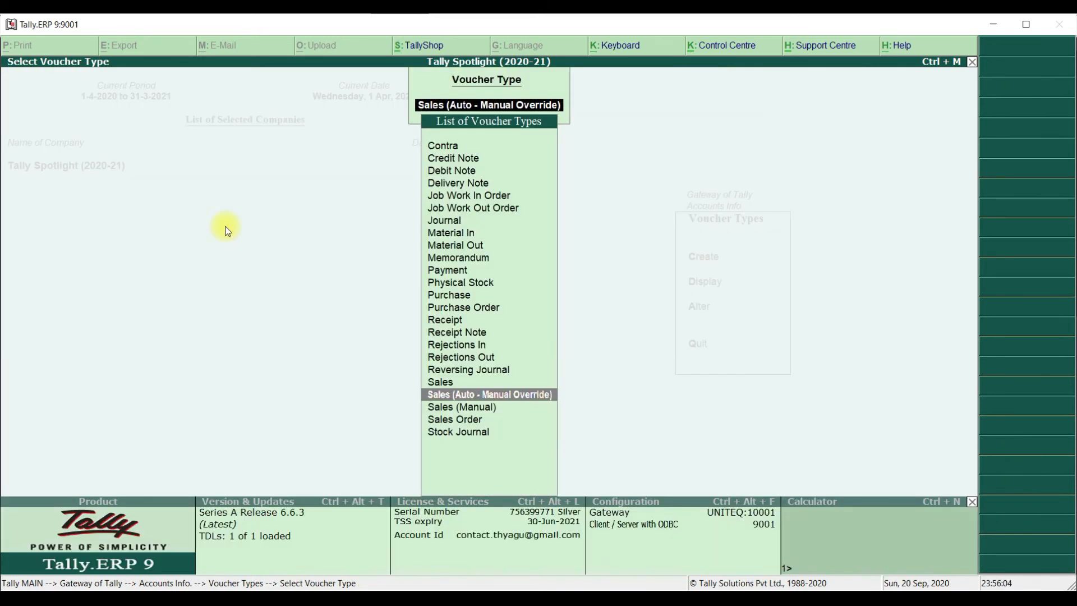
Return to the Gateway of Tally and open the Day Book report
{"action": "key", "text": "Escape"}
{"action": "key", "text": "Escape"}
{"action": "key", "text": "Down"}
{"action": "key", "text": "Down"}
{"action": "key", "text": "Down"}
{"action": "key", "text": "Down"}
{"action": "key", "text": "Down"}
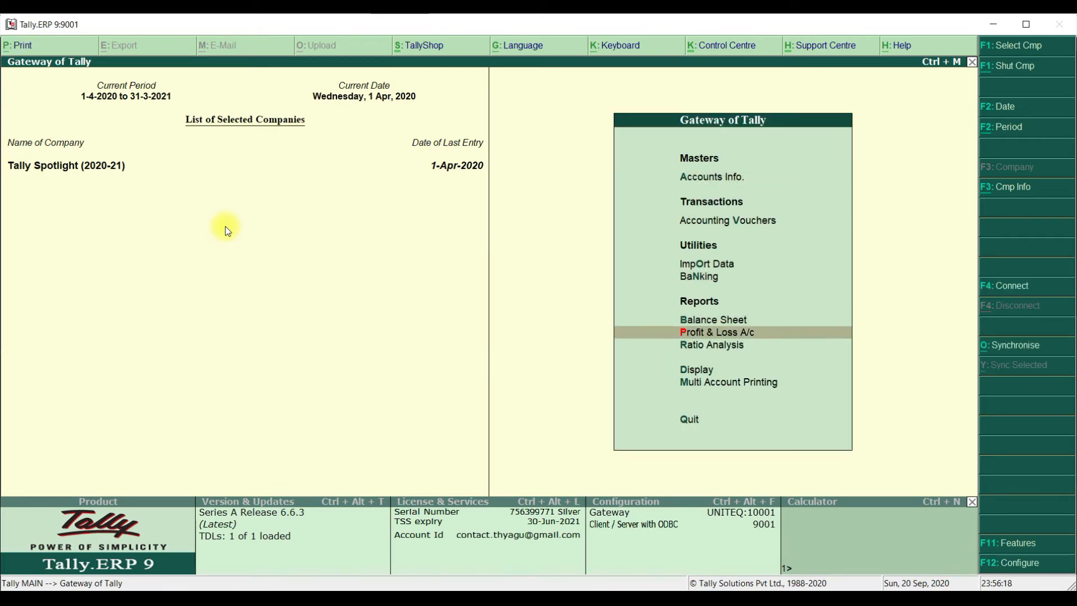
{"action": "key", "text": "Down"}
{"action": "key", "text": "Down"}
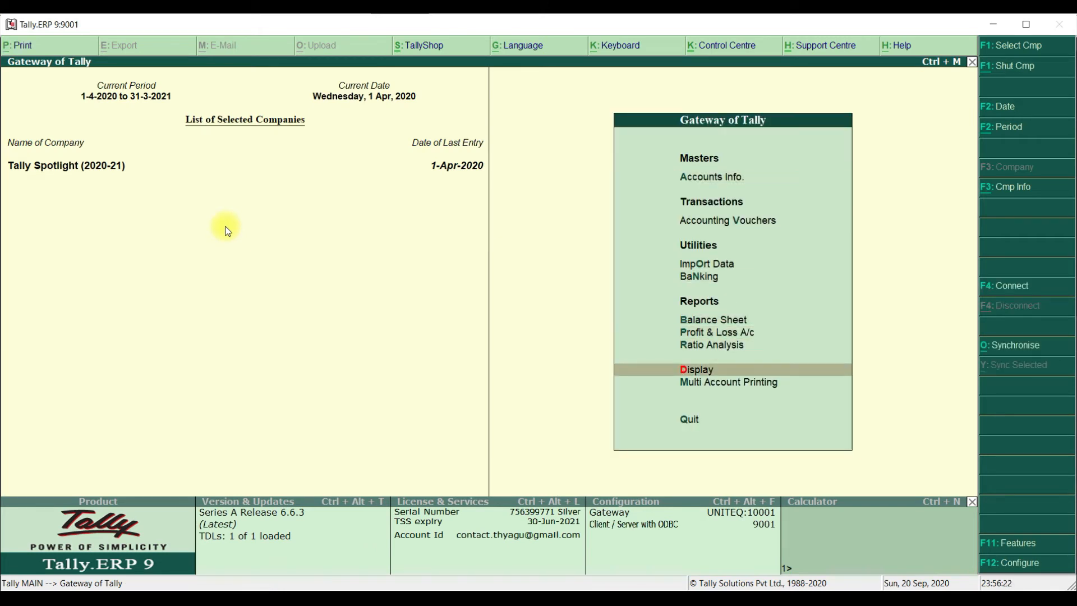
{"action": "key", "text": "Return"}
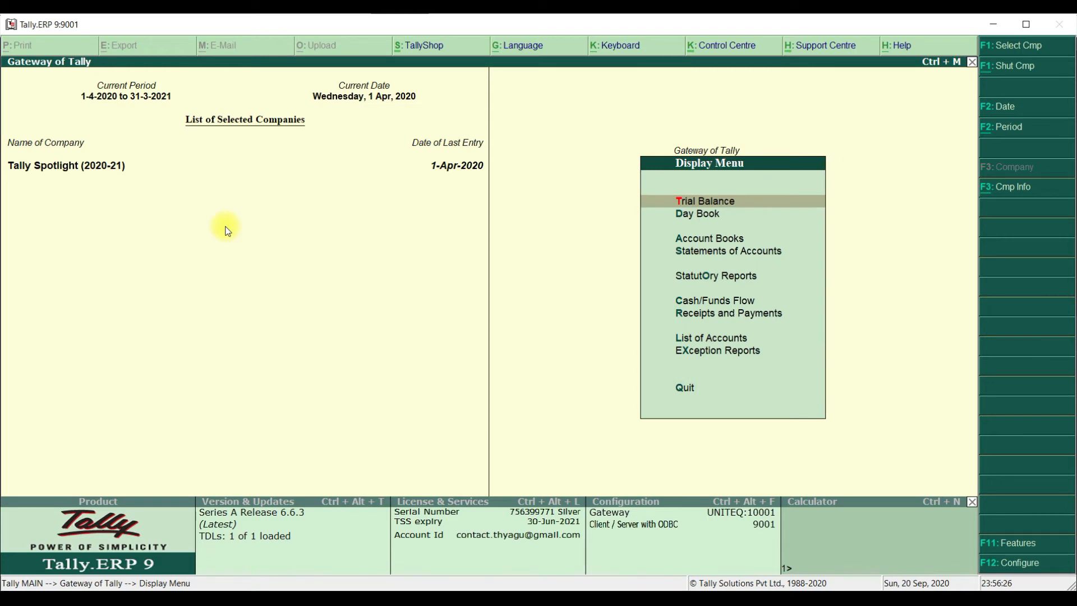
{"action": "key", "text": "Down"}
{"action": "key", "text": "Return"}
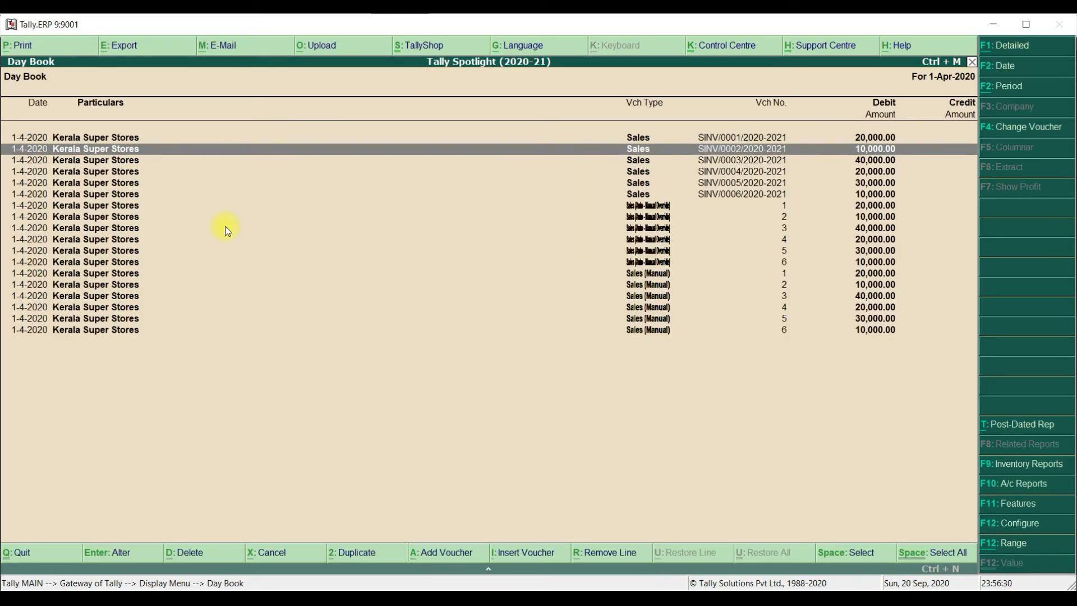
Look through the Day Book entries, comparing the voucher numbers of the three sales voucher types
{"action": "key", "text": "End"}
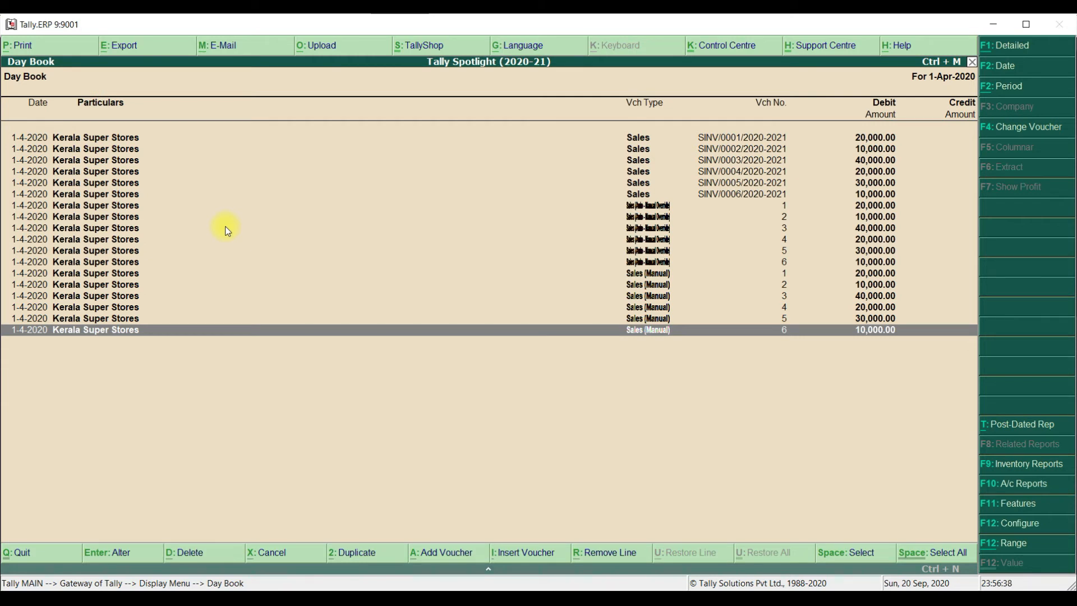
{"action": "key", "text": "Up"}
{"action": "key", "text": "Up"}
{"action": "key", "text": "Up"}
{"action": "key", "text": "Up"}
{"action": "key", "text": "Up"}
{"action": "key", "text": "Up"}
{"action": "key", "text": "Up"}
{"action": "key", "text": "Up"}
{"action": "key", "text": "Up"}
{"action": "key", "text": "Up"}
{"action": "key", "text": "Up"}
{"action": "key", "text": "Up"}
{"action": "key", "text": "Up"}
{"action": "key", "text": "Up"}
{"action": "key", "text": "Up"}
{"action": "key", "text": "Up"}
{"action": "key", "text": "Up"}
{"action": "key", "text": "Down"}
{"action": "key", "text": "Down"}
{"action": "key", "text": "Down"}
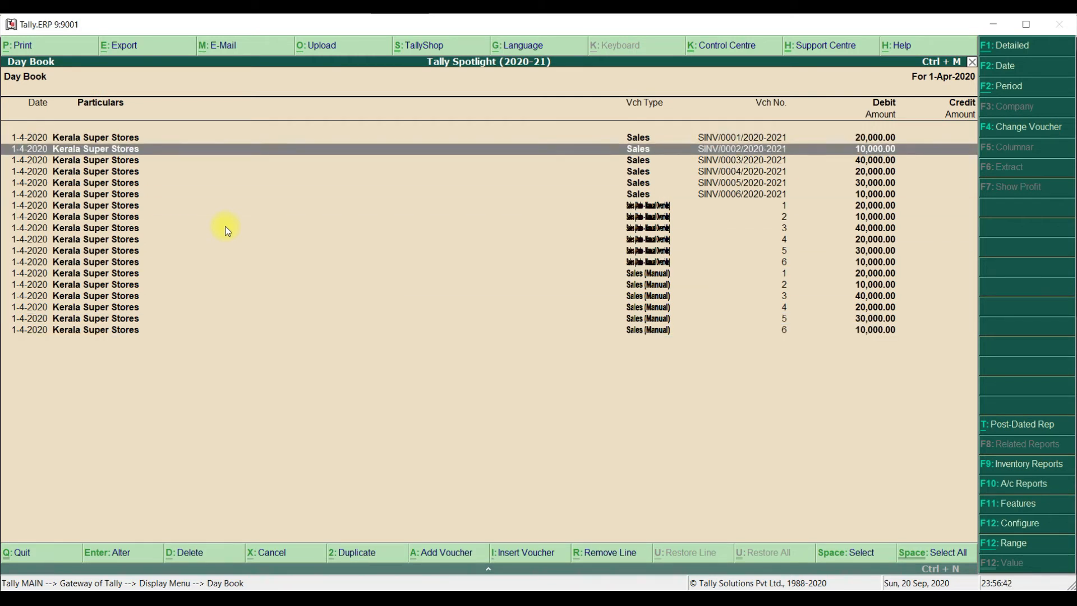
Filter the Day Book to show only vouchers of the Sales type
{"action": "left_click", "coordinate": [1022, 130]}
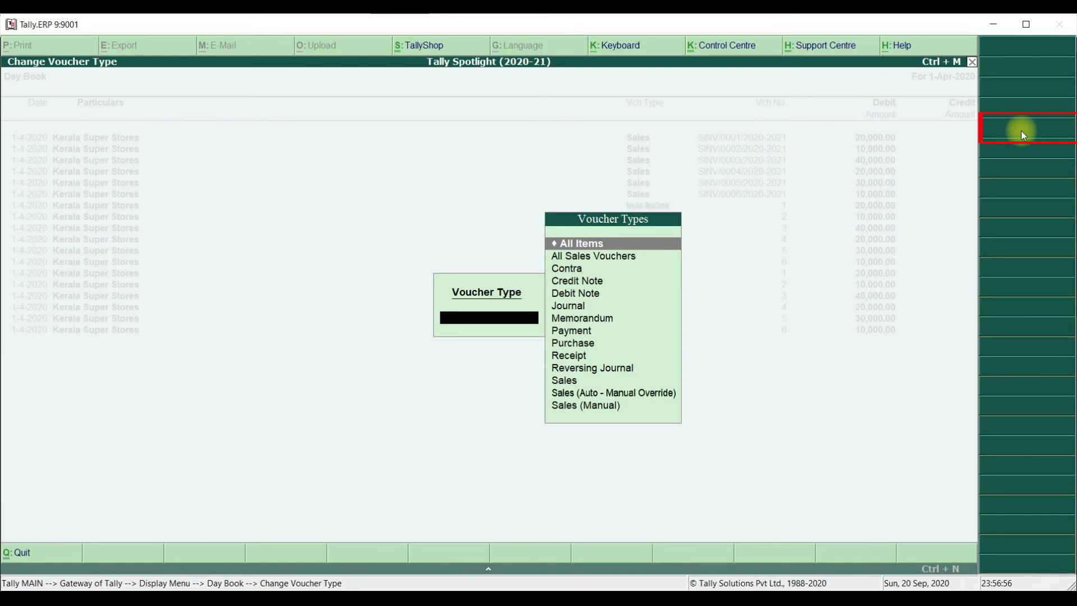
{"action": "key", "text": "Down"}
{"action": "key", "text": "Down"}
{"action": "key", "text": "Down"}
{"action": "key", "text": "Down"}
{"action": "key", "text": "Down"}
{"action": "key", "text": "Down"}
{"action": "key", "text": "Down"}
{"action": "key", "text": "Down"}
{"action": "key", "text": "Down"}
{"action": "key", "text": "Down"}
{"action": "key", "text": "Down"}
{"action": "key", "text": "Down"}
{"action": "key", "text": "Down"}
{"action": "key", "text": "Up"}
{"action": "key", "text": "Up"}
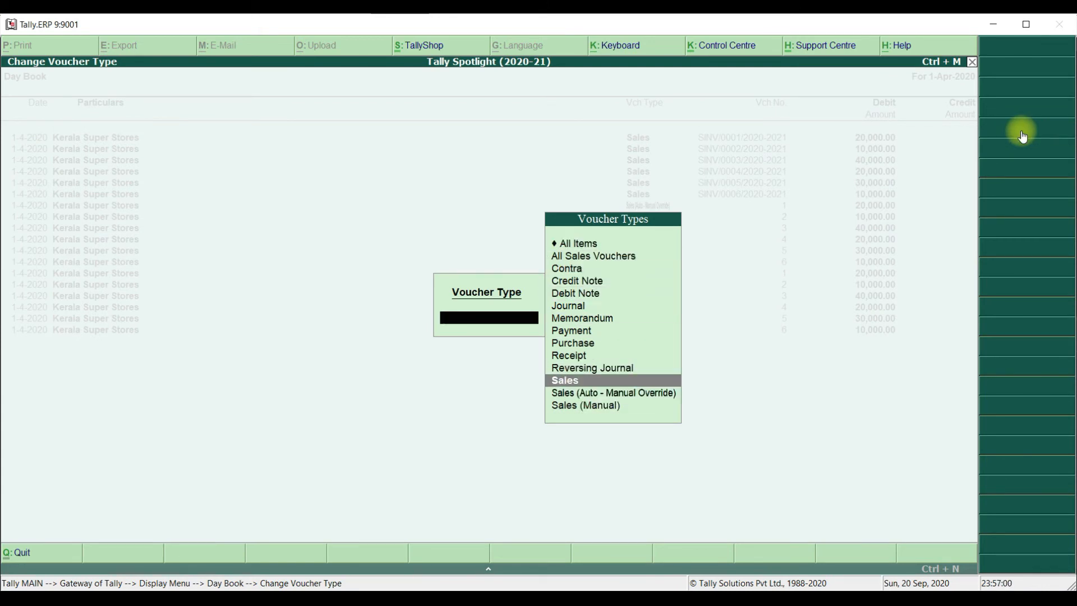
{"action": "key", "text": "Return"}
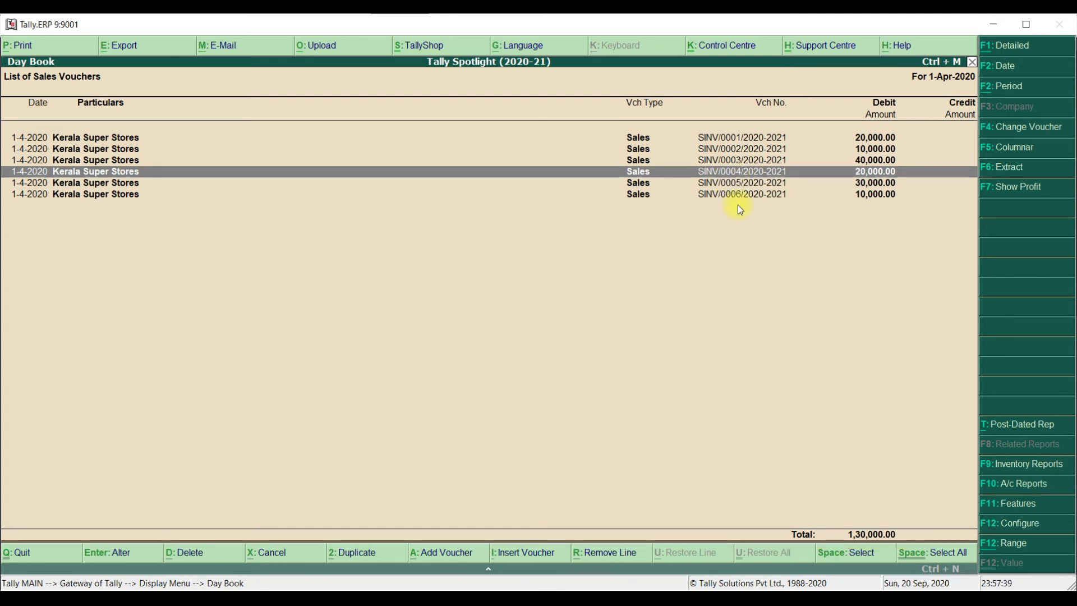
Cancel the sales voucher SINV/0004/2020-2021 without deleting it from the Day Book
{"action": "left_click", "coordinate": [738, 208]}
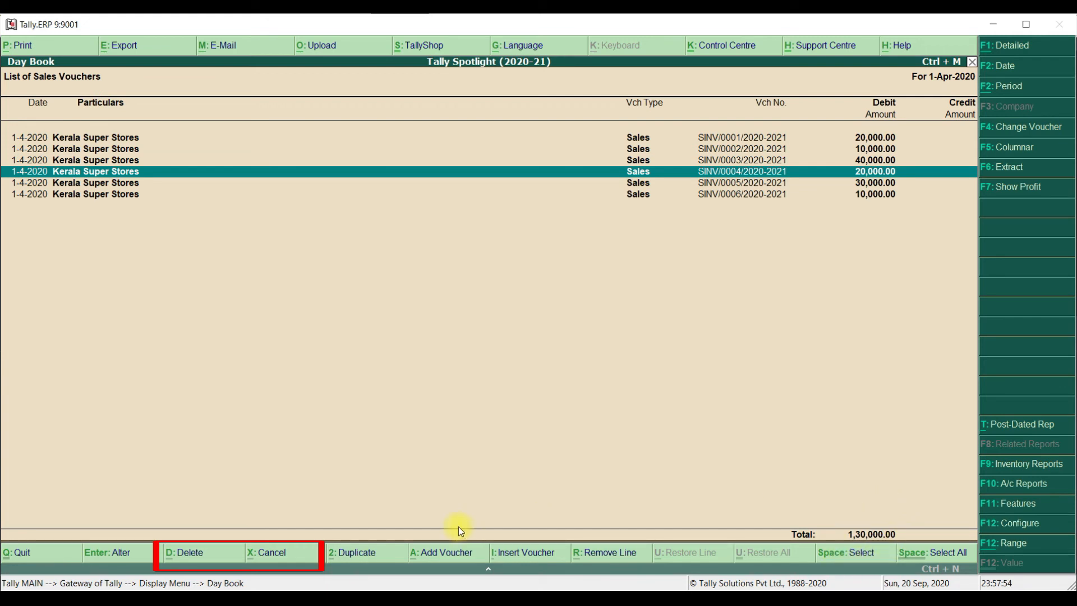
{"action": "left_click", "coordinate": [283, 556]}
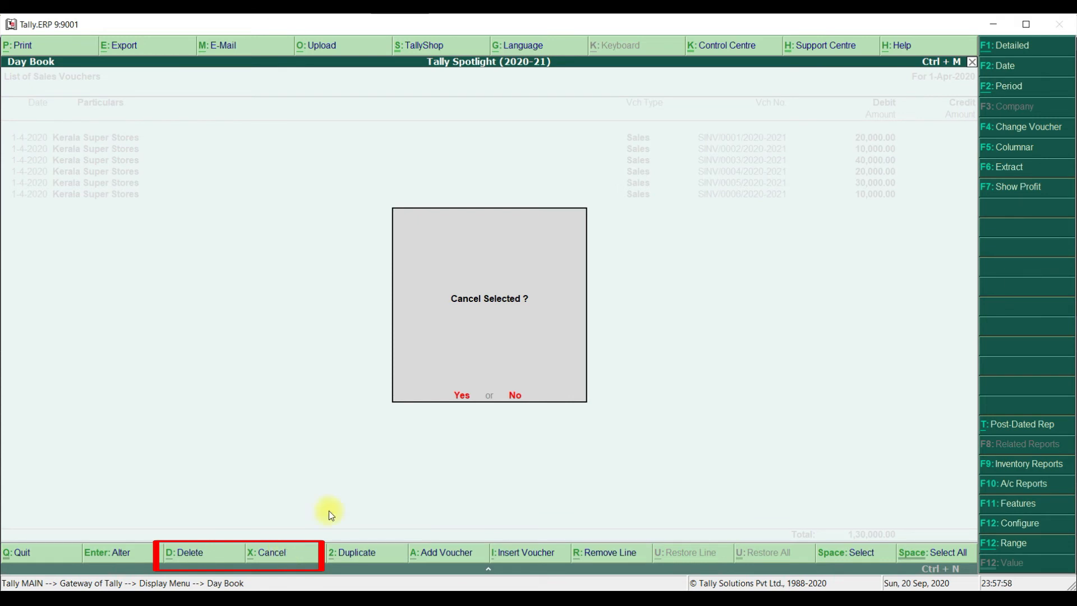
{"action": "left_click", "coordinate": [466, 395]}
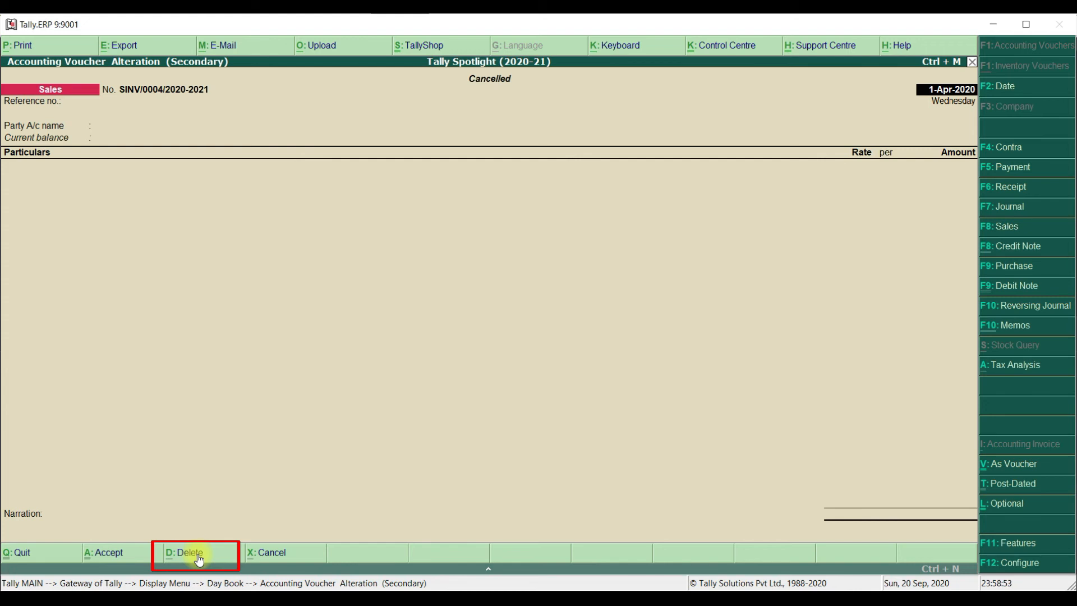
Delete the cancelled sales voucher SINV/0004/2020-2021 from the Day Book
{"action": "left_click", "coordinate": [197, 554]}
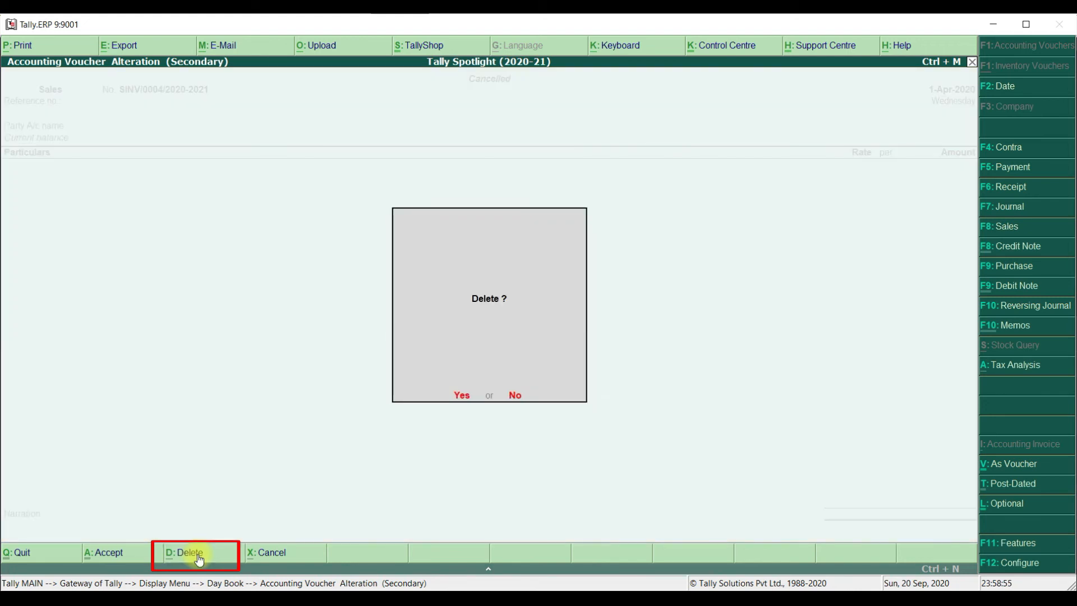
{"action": "left_click", "coordinate": [465, 395]}
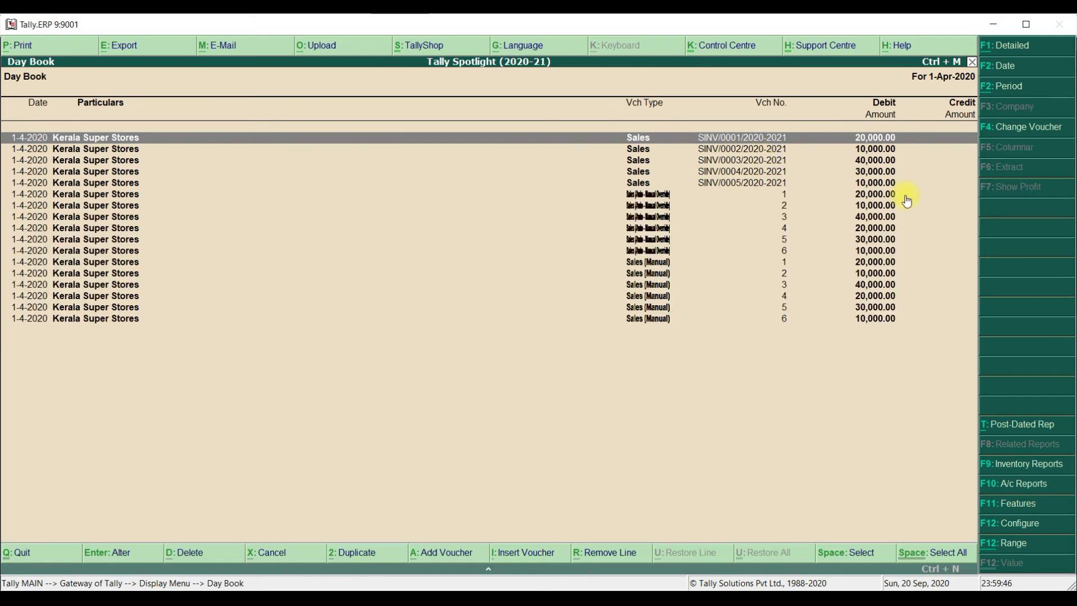
Filter the Day Book to show only vouchers of the Sales (Manual) type
{"action": "left_click", "coordinate": [1022, 128]}
{"action": "key", "text": "Down"}
{"action": "key", "text": "Down"}
{"action": "key", "text": "Down"}
{"action": "key", "text": "Down"}
{"action": "key", "text": "Down"}
{"action": "key", "text": "Down"}
{"action": "key", "text": "Down"}
{"action": "key", "text": "Down"}
{"action": "key", "text": "Down"}
{"action": "key", "text": "Down"}
{"action": "key", "text": "Down"}
{"action": "key", "text": "Down"}
{"action": "key", "text": "Down"}
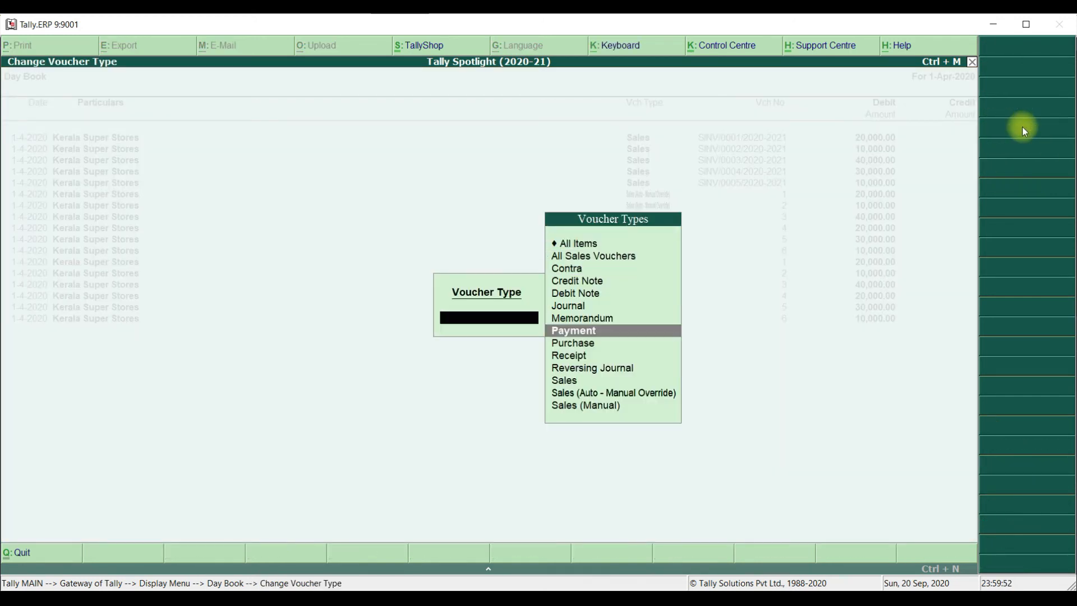
{"action": "key", "text": "Return"}
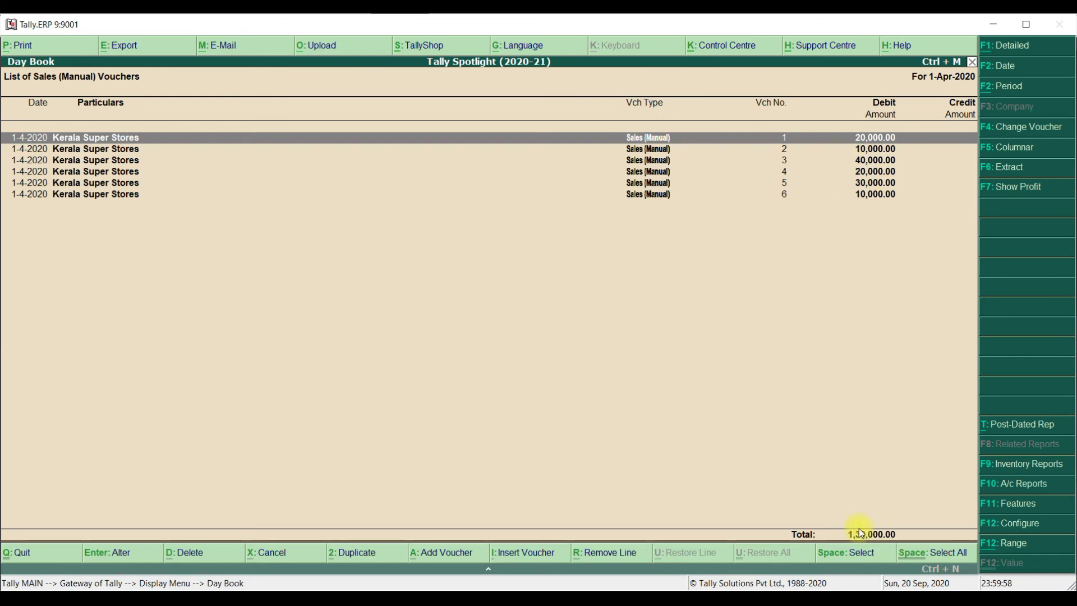
Cancel Sales (Manual) voucher number 4, and then delete the cancelled entry from the Day Book
{"action": "left_click", "coordinate": [787, 173]}
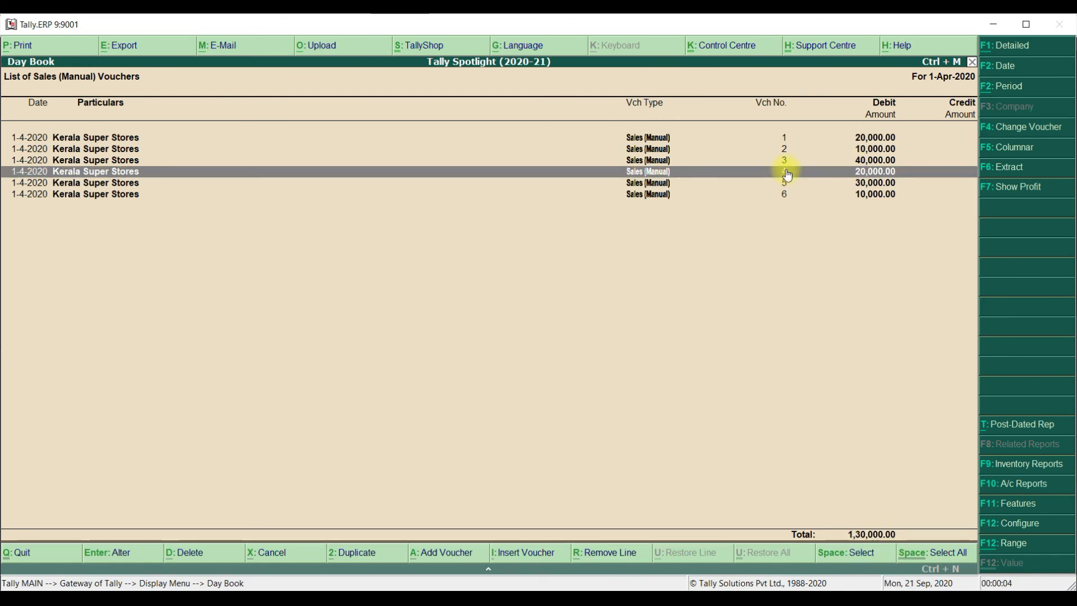
{"action": "left_click", "coordinate": [267, 555]}
{"action": "left_click", "coordinate": [462, 394]}
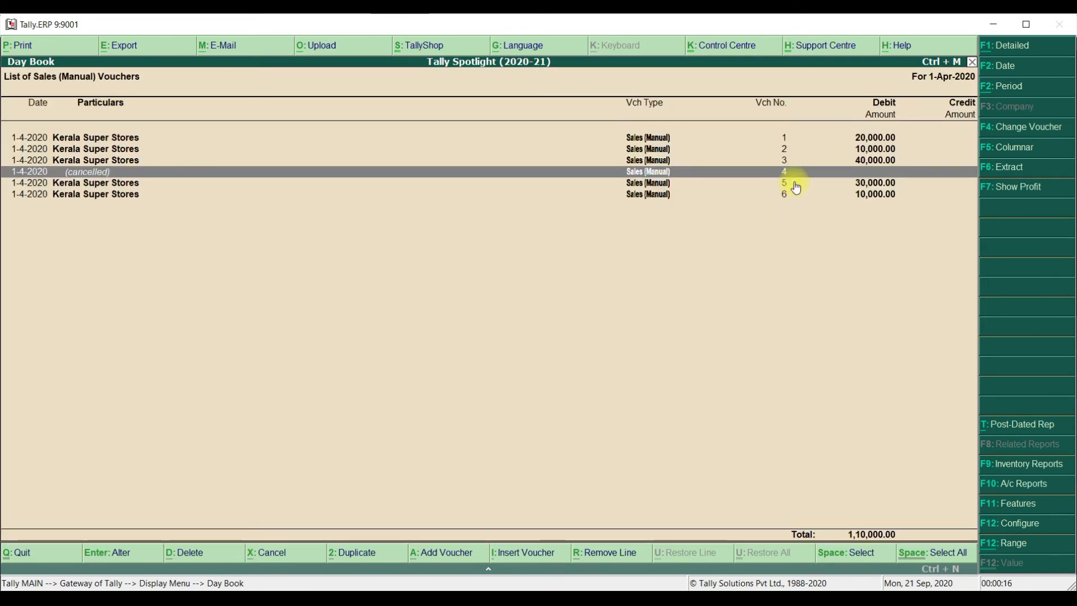
{"action": "left_click", "coordinate": [193, 553]}
{"action": "left_click", "coordinate": [463, 394]}
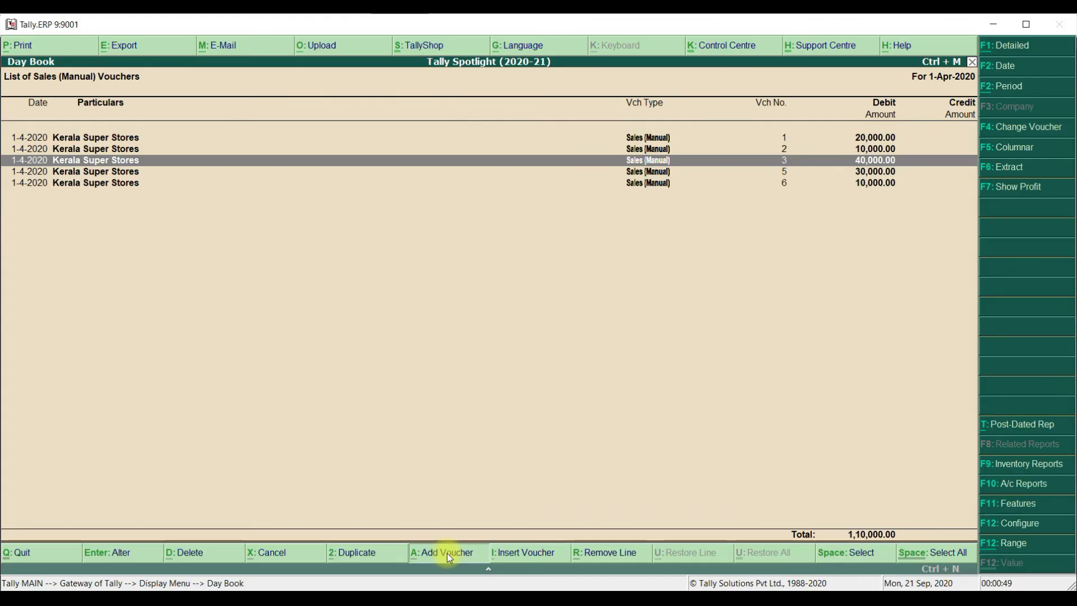
Add a new Sales (Manual) voucher to check its proposed number, and leave the entry without saving
{"action": "left_click", "coordinate": [446, 553]}
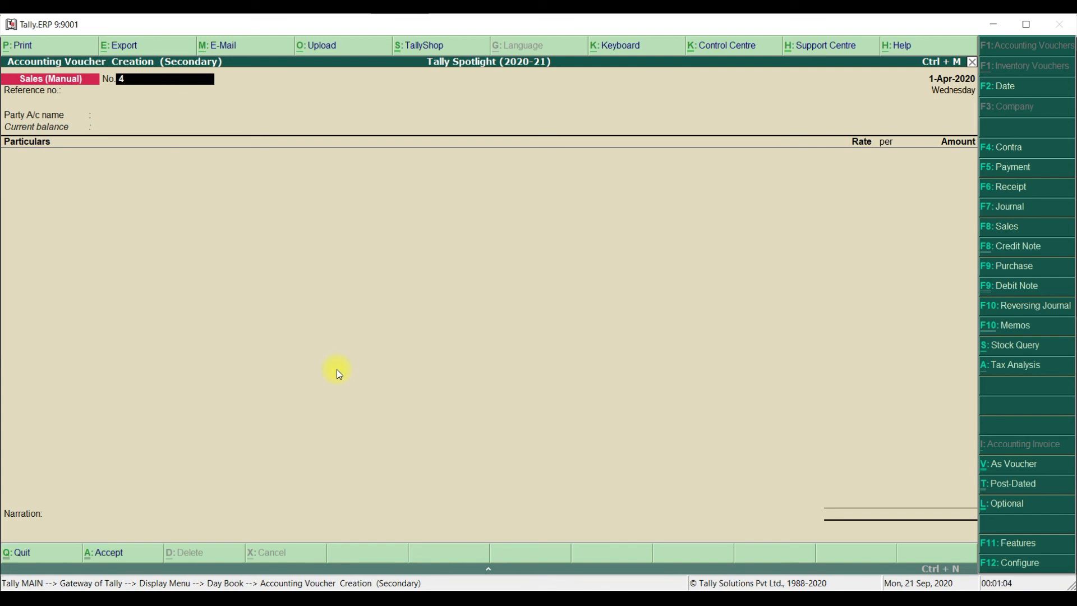
{"action": "key", "text": "Escape"}
{"action": "key", "text": "Return"}
Filter the Day Book to show only vouchers of the Sales (Auto - Manual Override) type
{"action": "left_click", "coordinate": [1032, 127]}
{"action": "key", "text": "Down"}
{"action": "key", "text": "Down"}
{"action": "key", "text": "Down"}
{"action": "key", "text": "Down"}
{"action": "key", "text": "Down"}
{"action": "key", "text": "Down"}
{"action": "key", "text": "Down"}
{"action": "key", "text": "Down"}
{"action": "key", "text": "Down"}
{"action": "key", "text": "Down"}
{"action": "key", "text": "Down"}
{"action": "key", "text": "Down"}
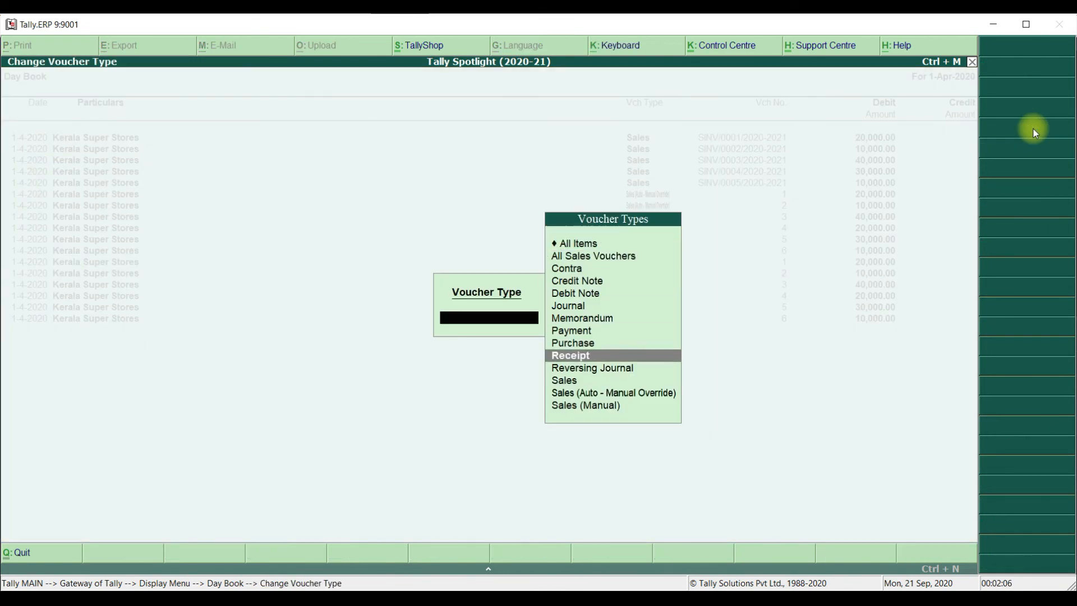
{"action": "key", "text": "Return"}
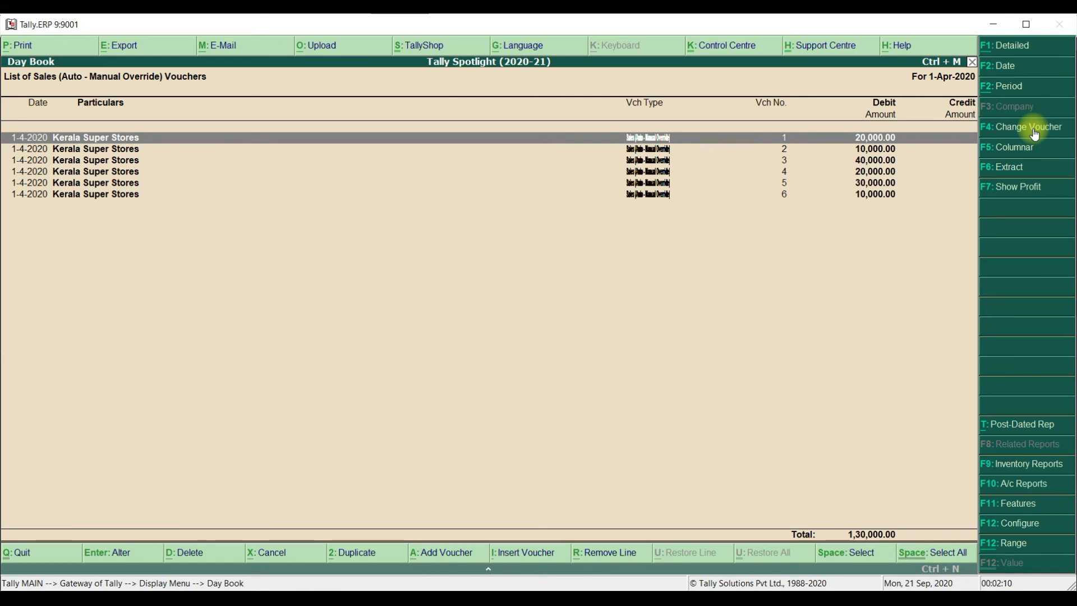
Cancel Sales (Auto - Manual Override) voucher number 4 dated 4-4-2020
{"action": "key", "text": "Down"}
{"action": "key", "text": "Down"}
{"action": "key", "text": "Down"}
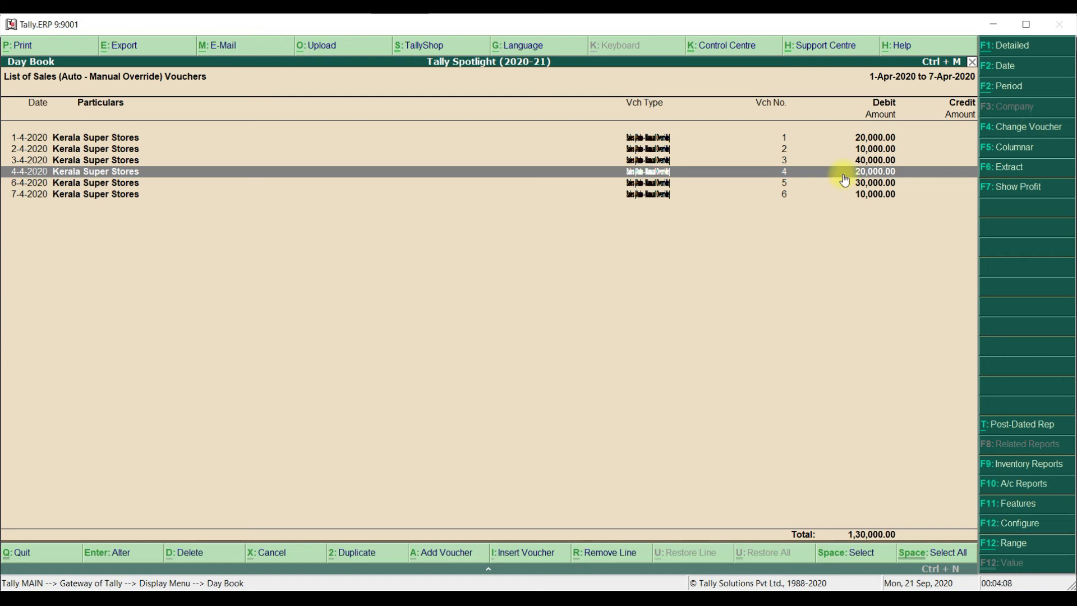
{"action": "left_click", "coordinate": [267, 553]}
{"action": "left_click", "coordinate": [462, 396]}
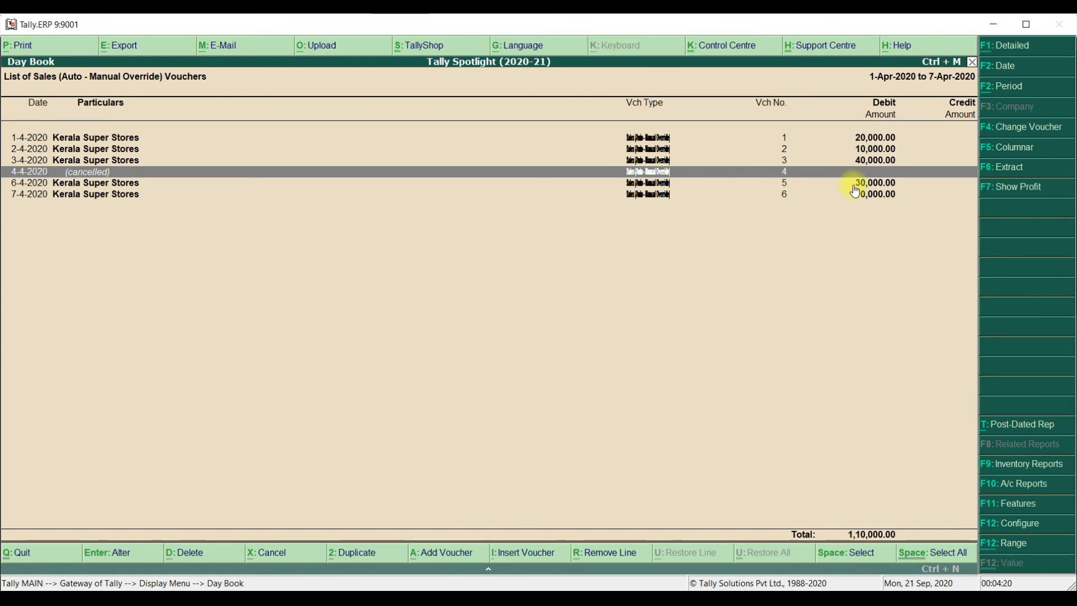
Delete the cancelled Sales (Auto - Manual Override) voucher number 4 dated 4-4-2020 from the Day Book
{"action": "left_click", "coordinate": [787, 197]}
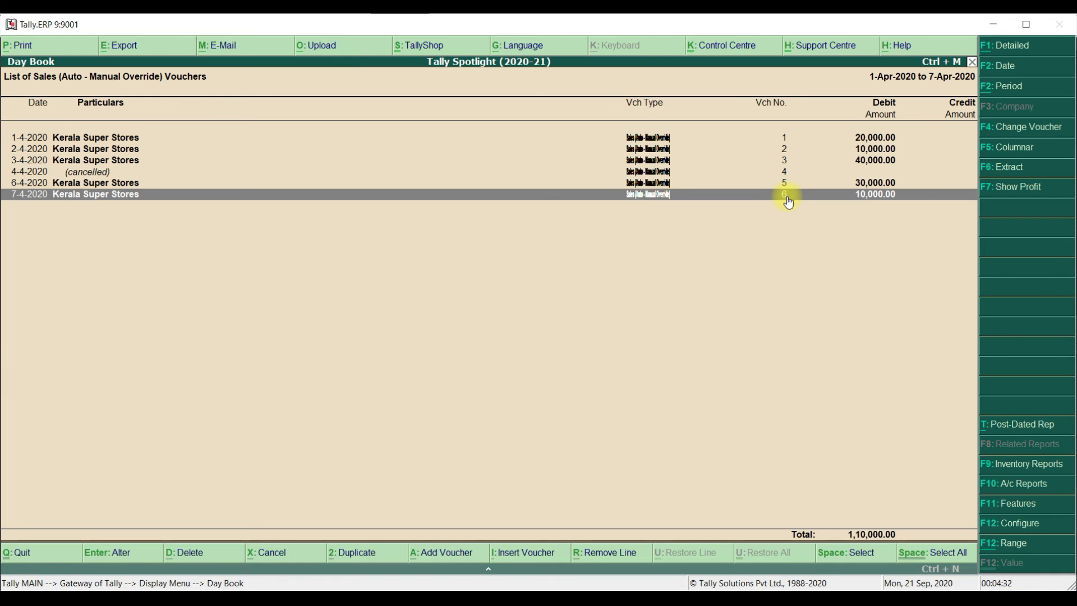
{"action": "key", "text": "Up"}
{"action": "key", "text": "Up"}
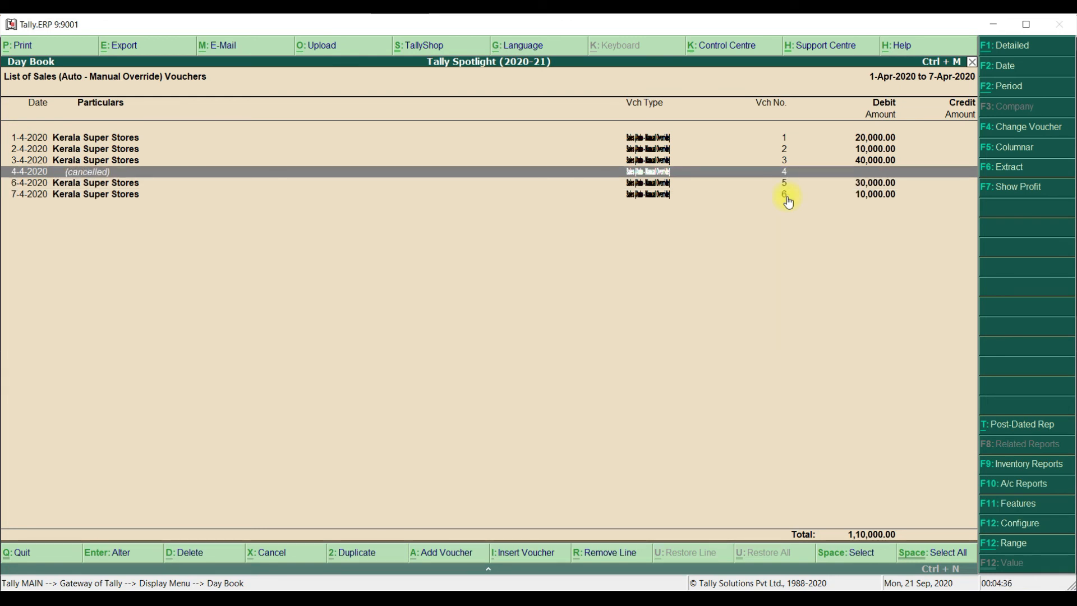
{"action": "left_click", "coordinate": [188, 553]}
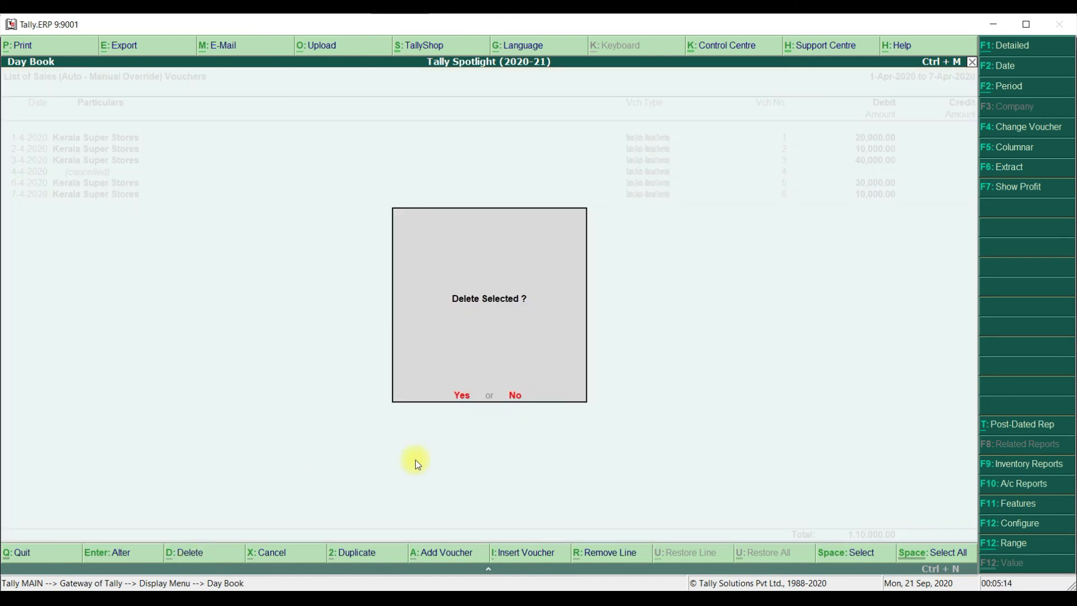
{"action": "left_click", "coordinate": [464, 396]}
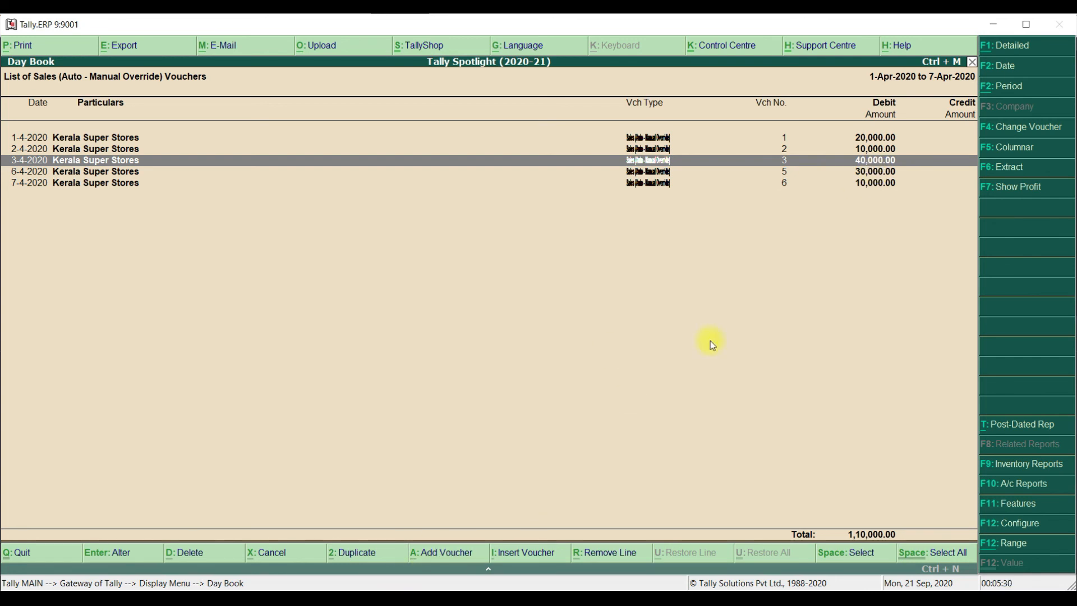
Insert a voucher at the 3-4-2020 entry to check its proposed number, and leave the entry without saving
{"action": "key", "text": "alt+i"}
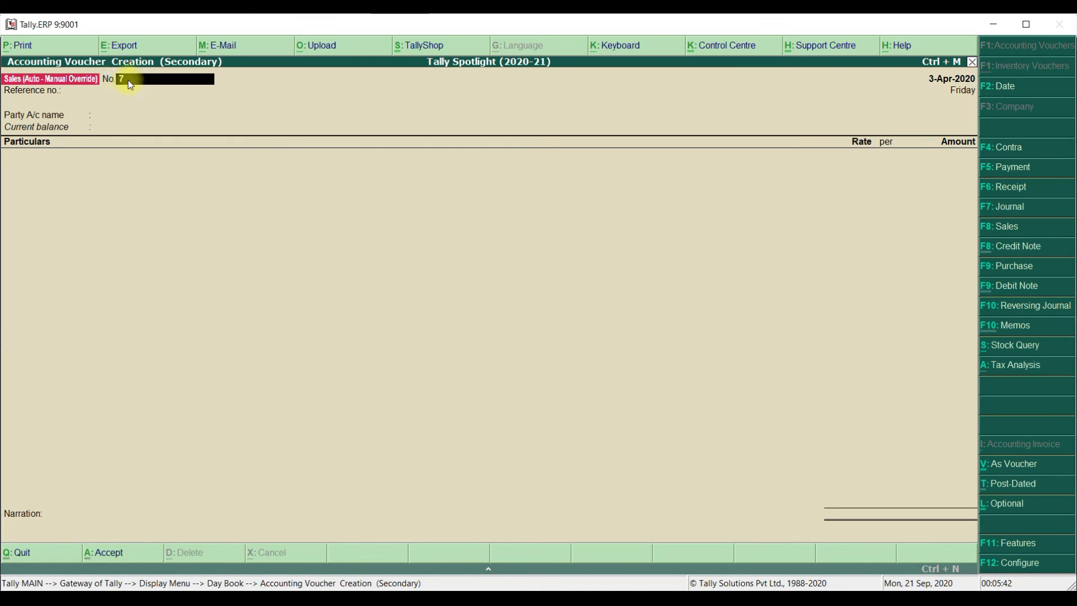
{"action": "key", "text": "Escape"}
{"action": "key", "text": "Down"}
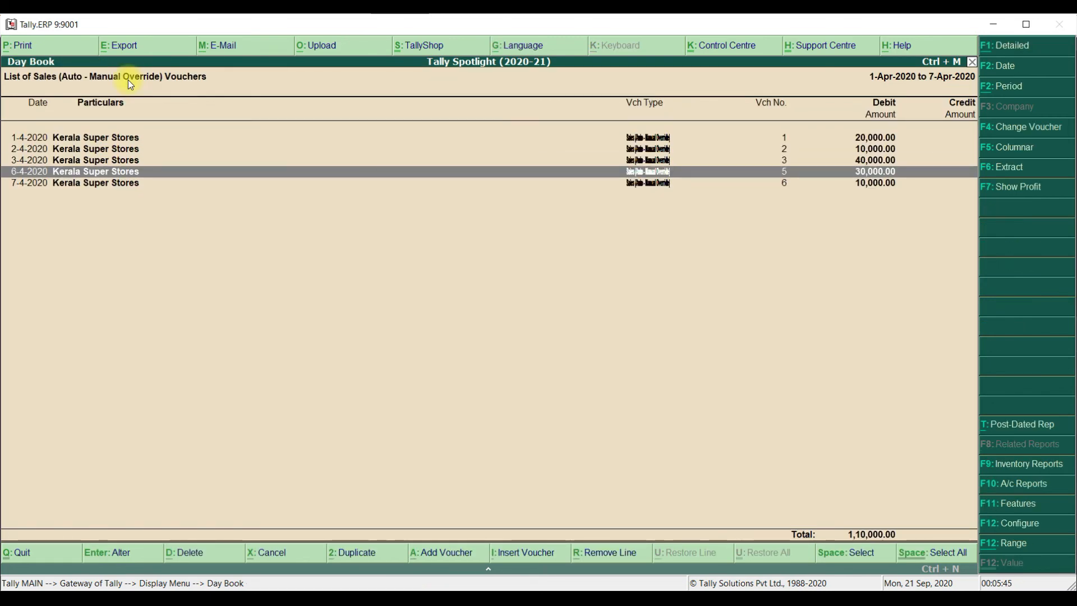